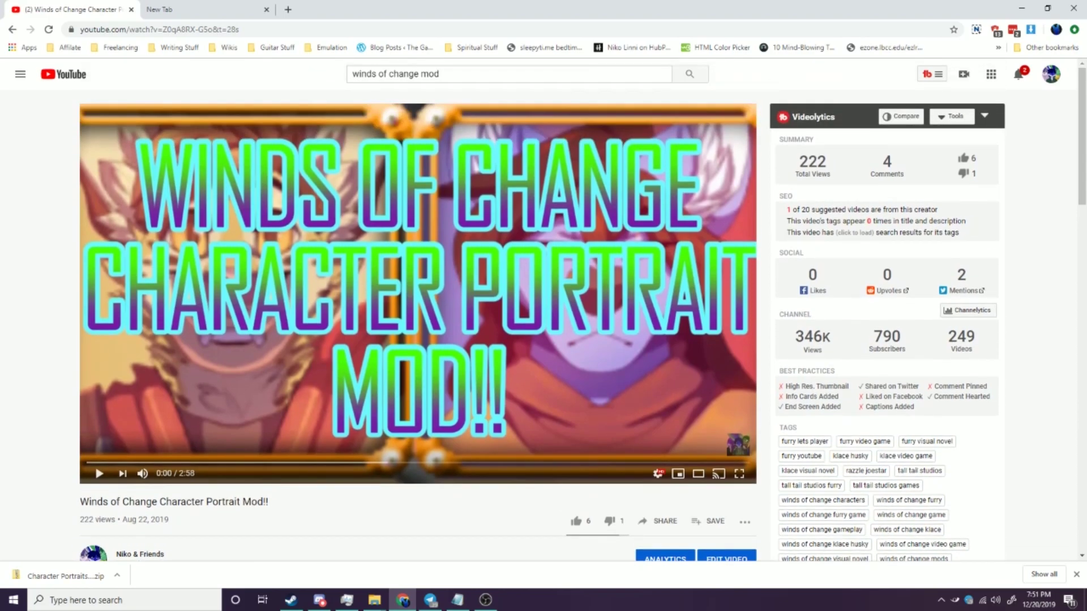
Step: Skim through the Winds of Change Character Portrait Mod video to preview the new portraits and look below it for the description
scroll(397, 283, "down", 2)
left_click(247, 349)
scroll(247, 349, "up", 2)
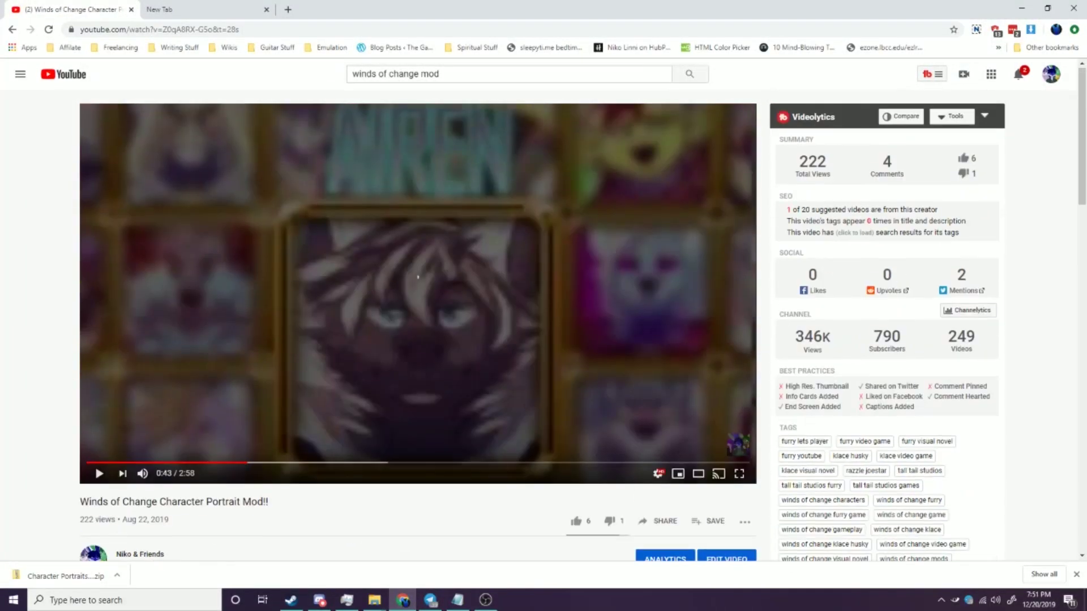
left_click(312, 462)
left_click(350, 462)
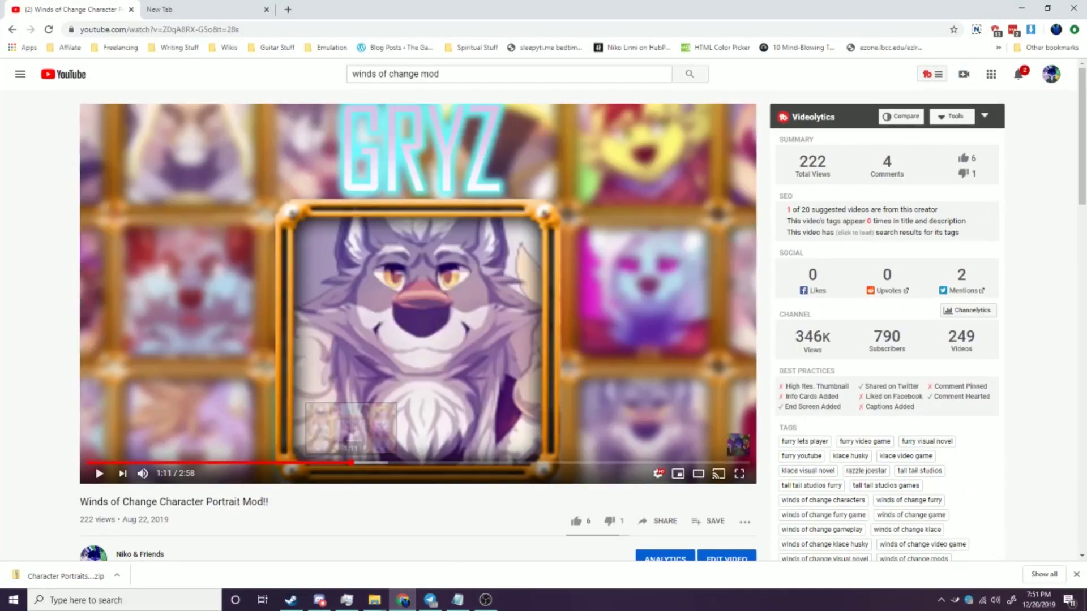
scroll(349, 462, "down", 4)
scroll(396, 340, "down", 2)
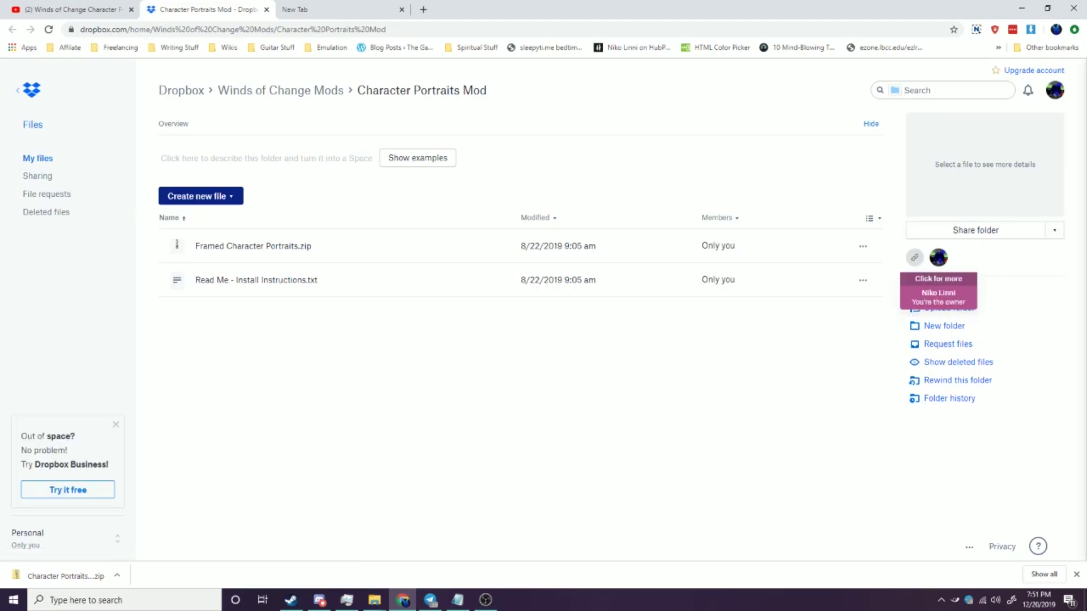
Step: Download Framed Character Portraits.zip and Read Me - Install Instructions.txt together from the Dropbox folder
left_click(622, 249)
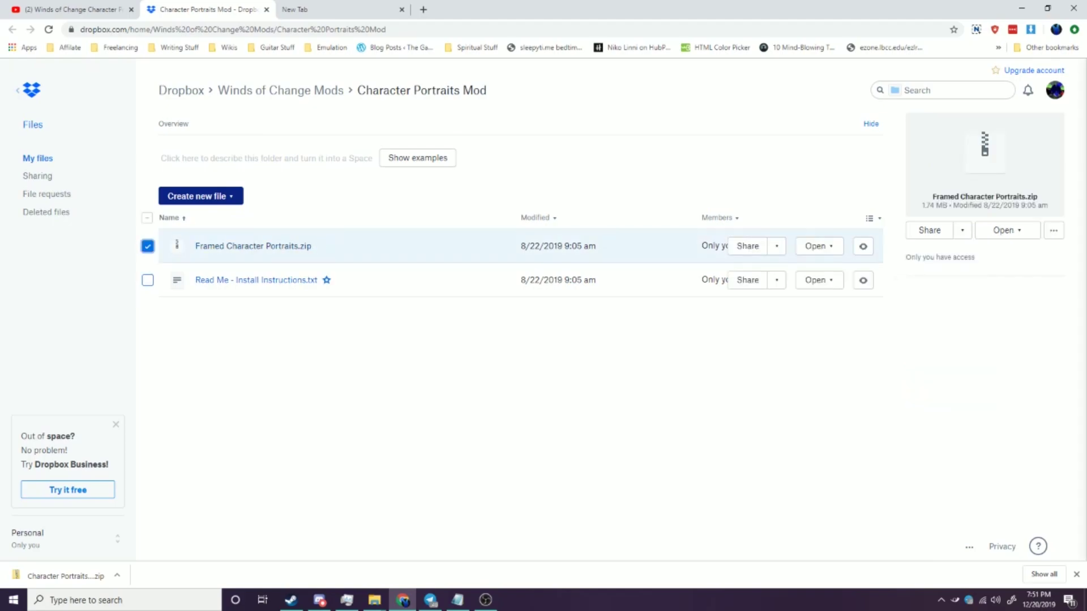
left_click(148, 280)
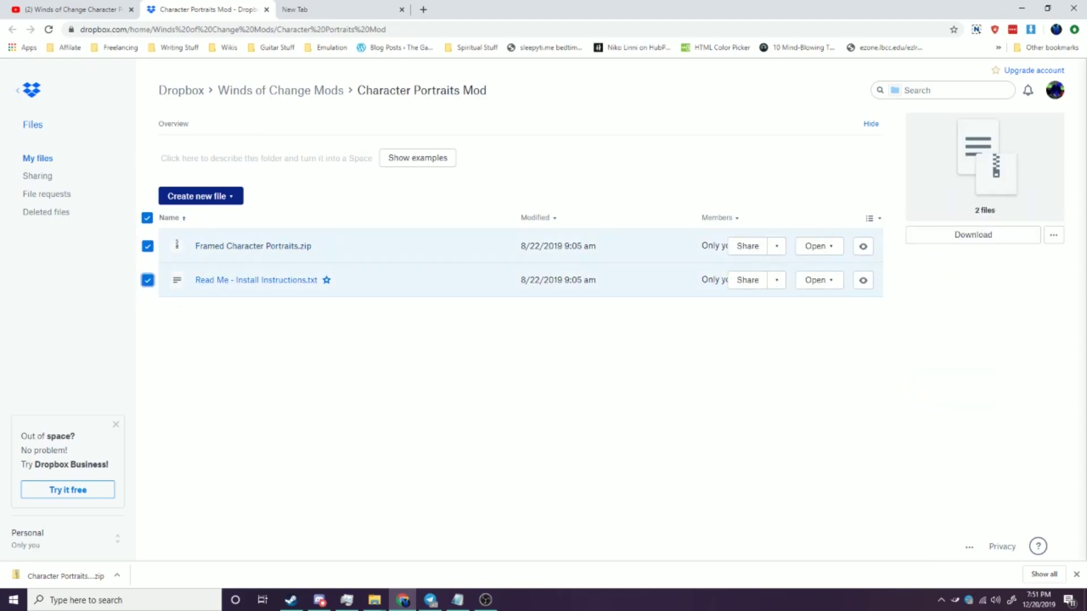
left_click(973, 235)
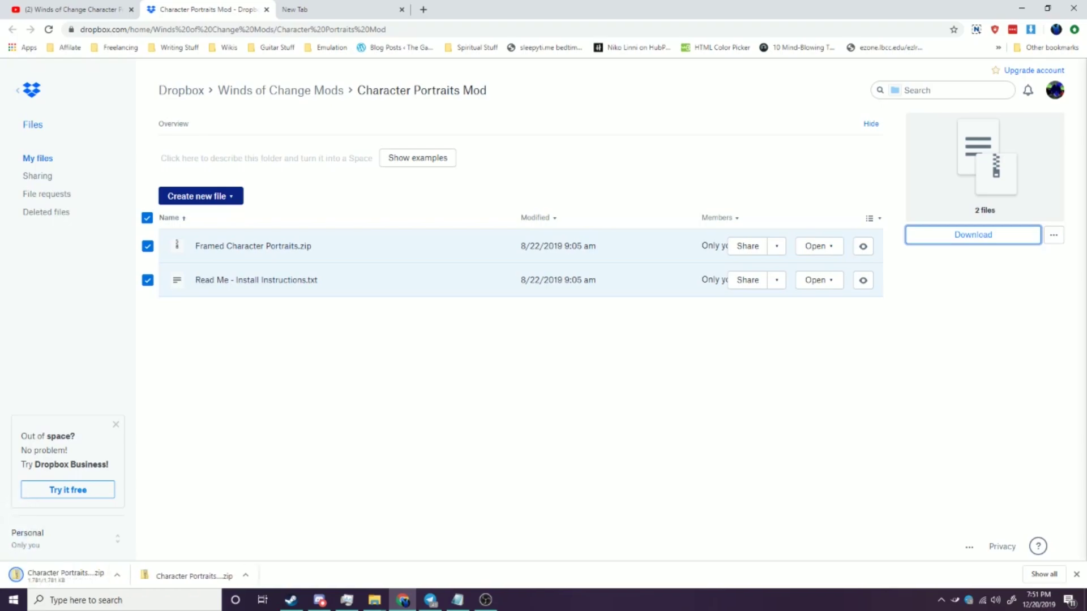
Step: Switch to File Explorer and cut Character Portraits Mod.zip from the Downloads folder
left_click(374, 600)
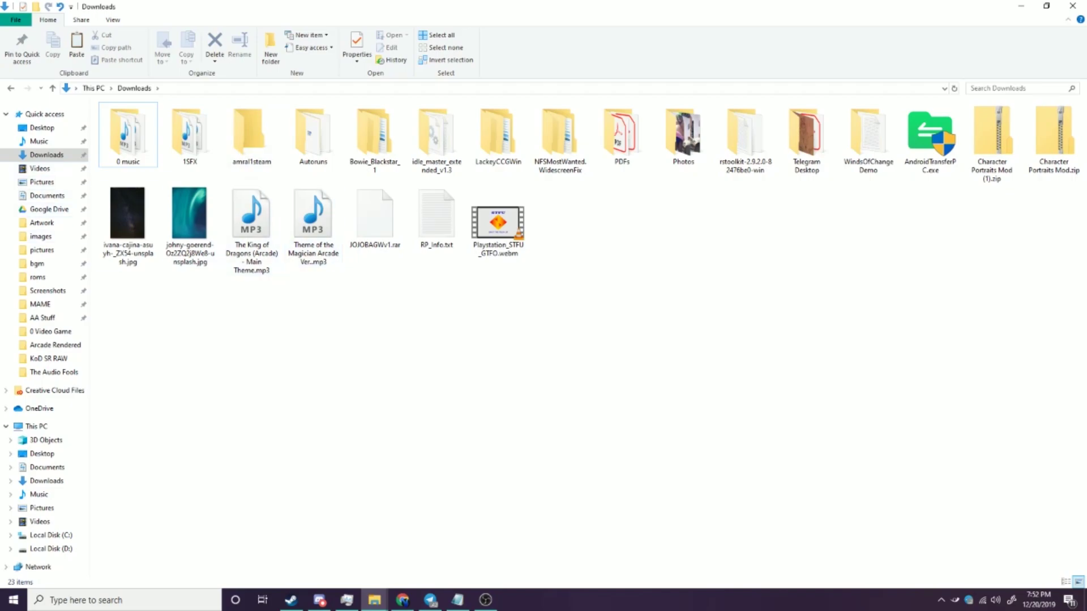
left_click(1053, 139)
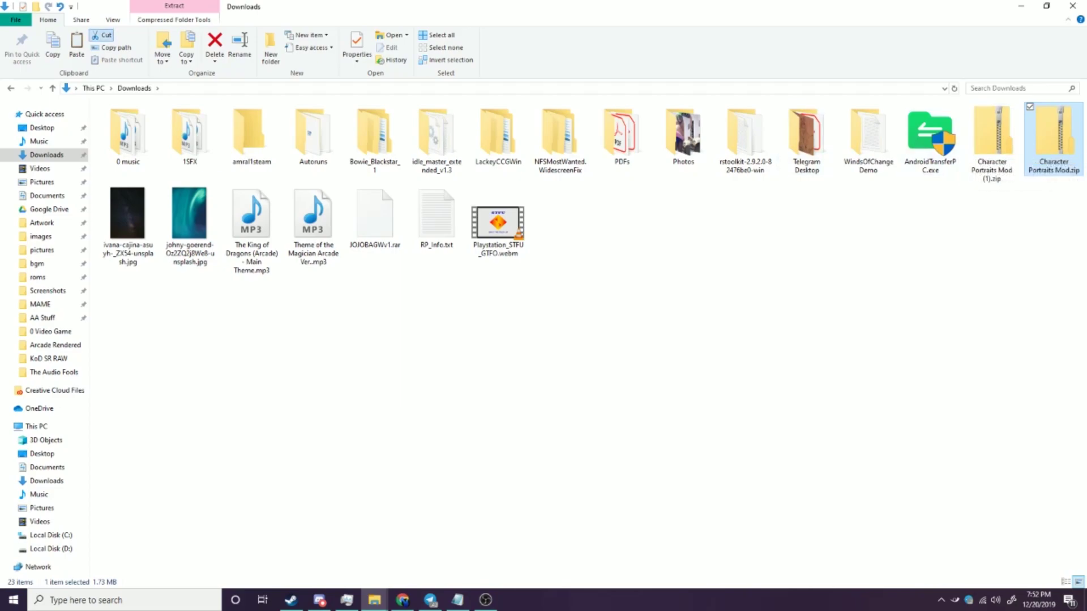
key("ctrl+x")
Step: Open the Steam folder inside Program Files (x86) on Local Disk (C:)
left_click(36, 426)
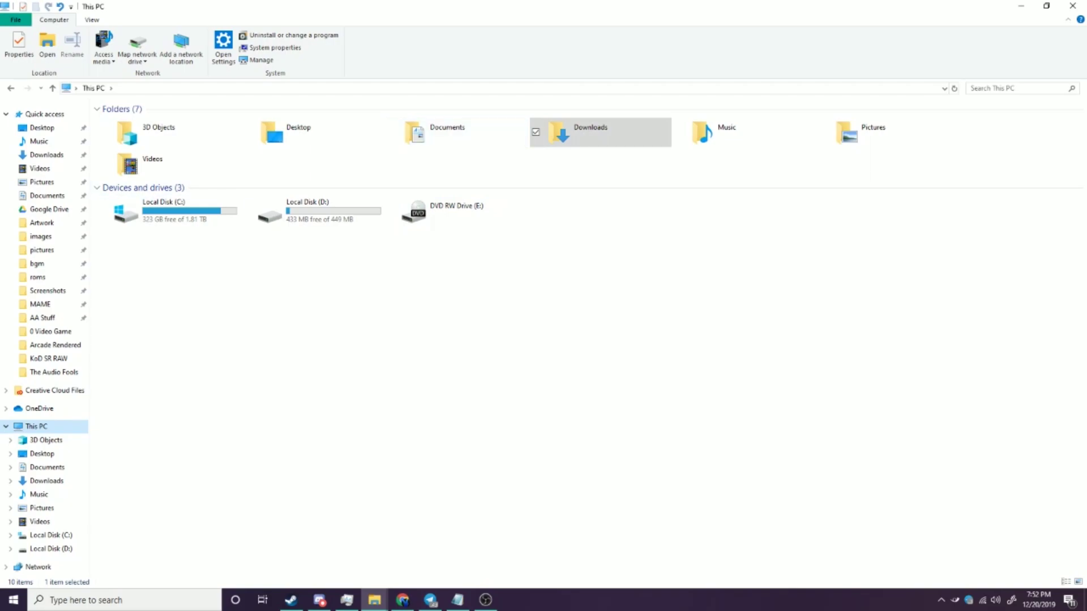
double_click(164, 213)
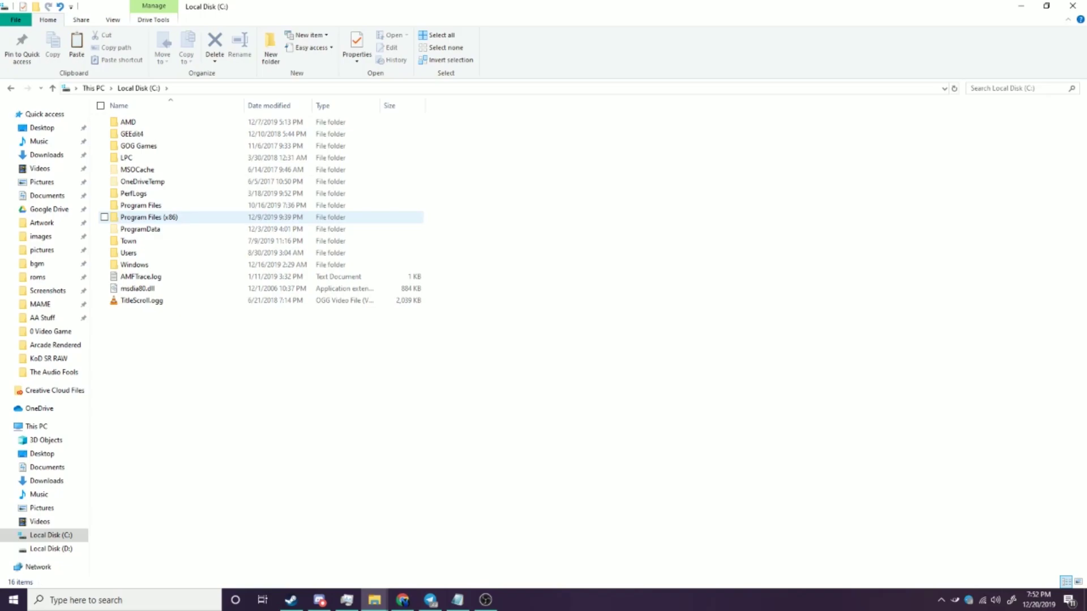
double_click(149, 216)
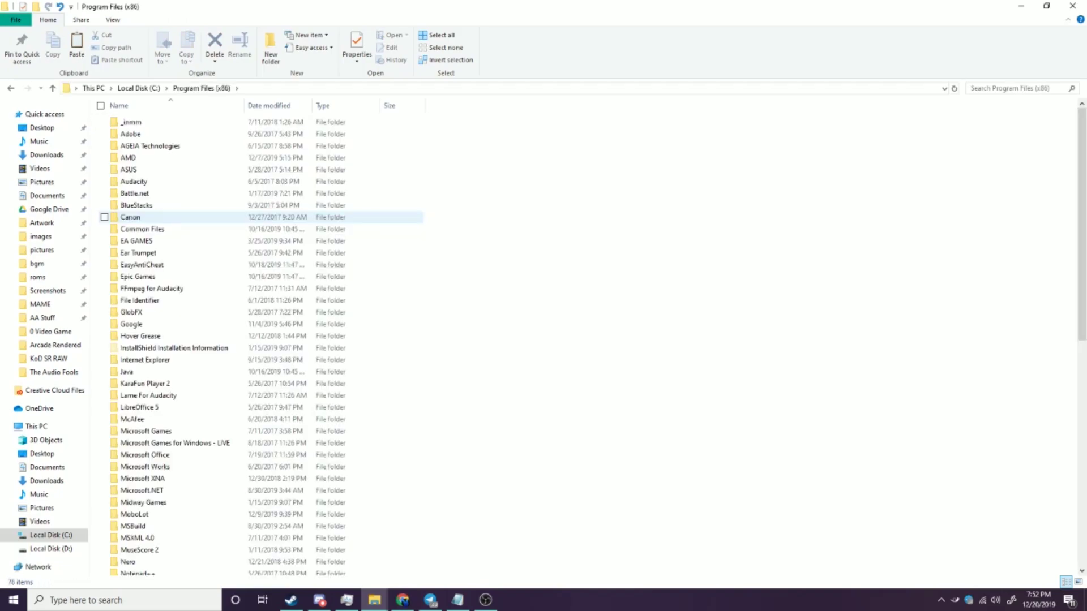
scroll(170, 283, "down", 10)
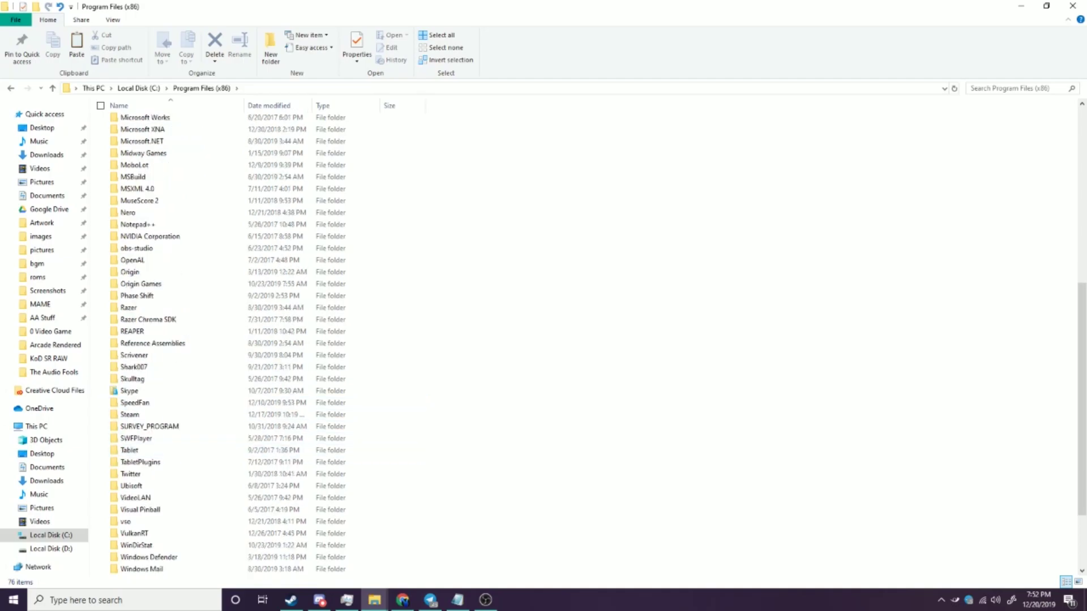
double_click(130, 414)
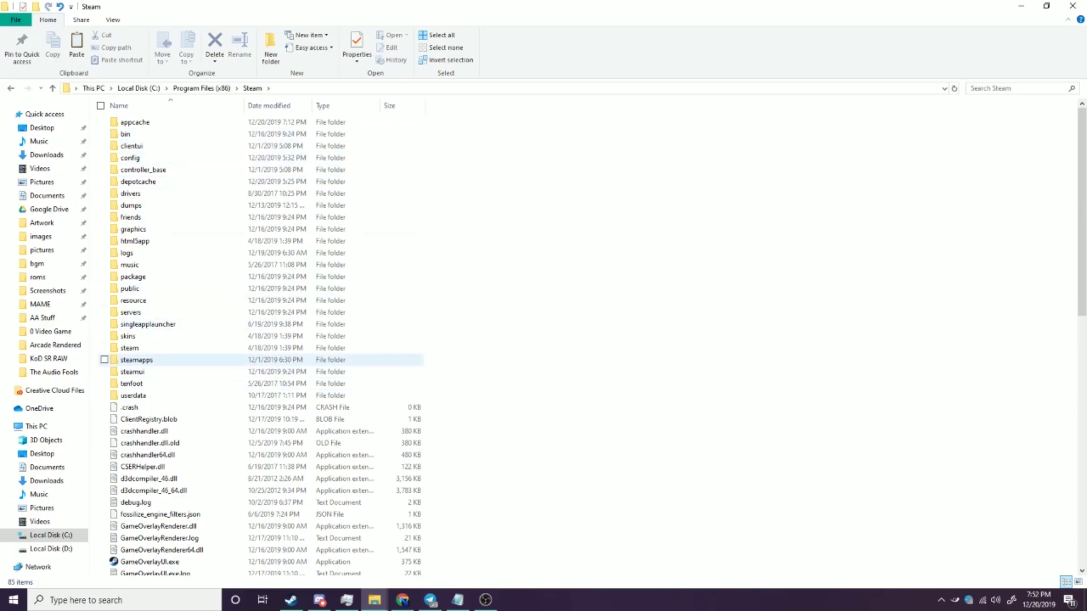
Step: Open the winds-of-change game folder inside steamapps\common
left_click(136, 360)
double_click(136, 360)
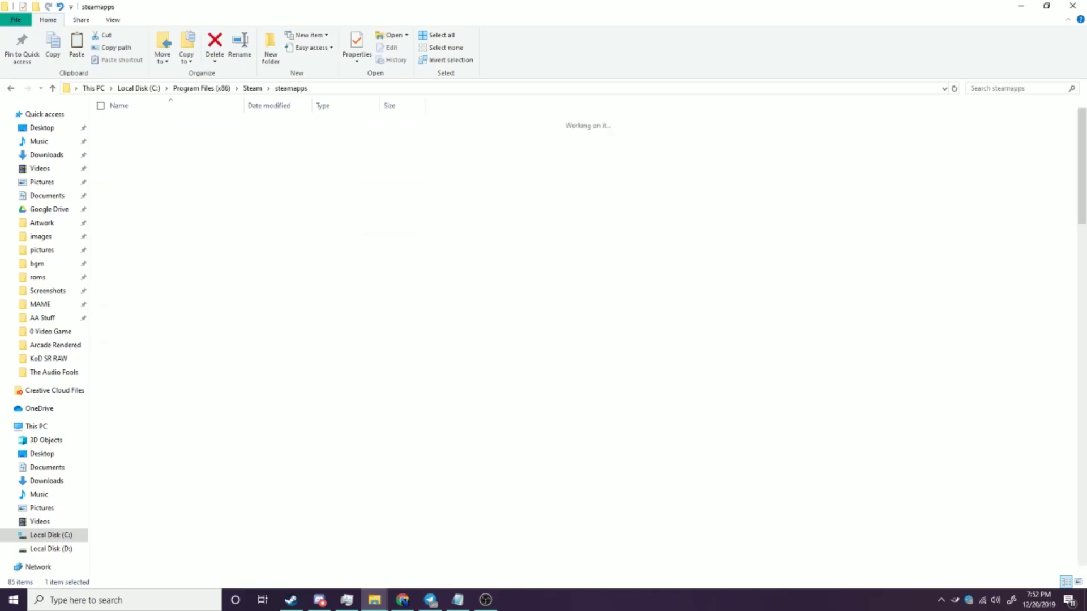
double_click(134, 122)
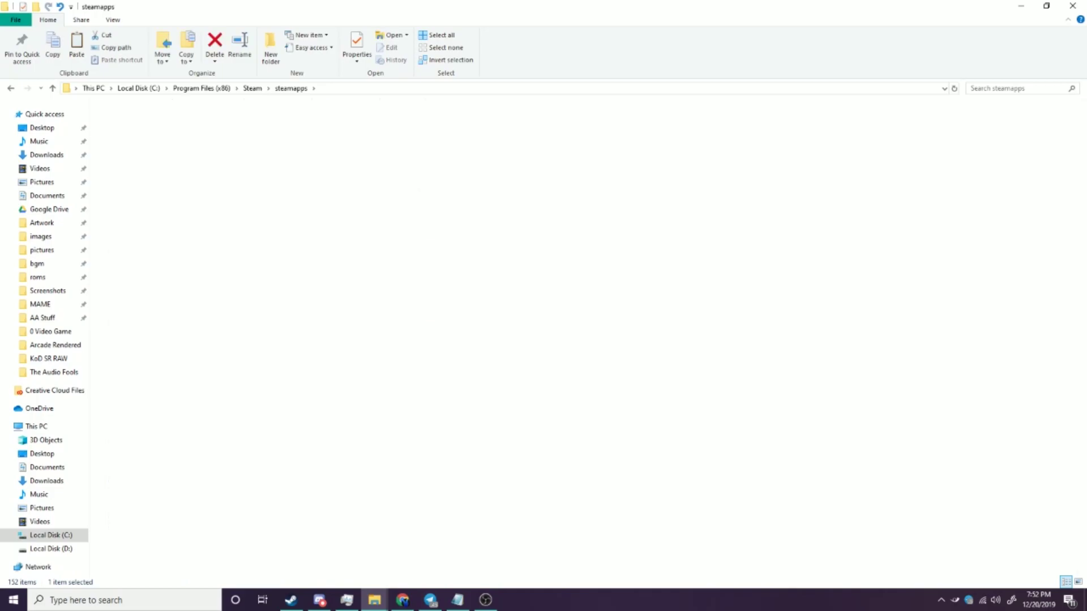
scroll(142, 367, "down", 20)
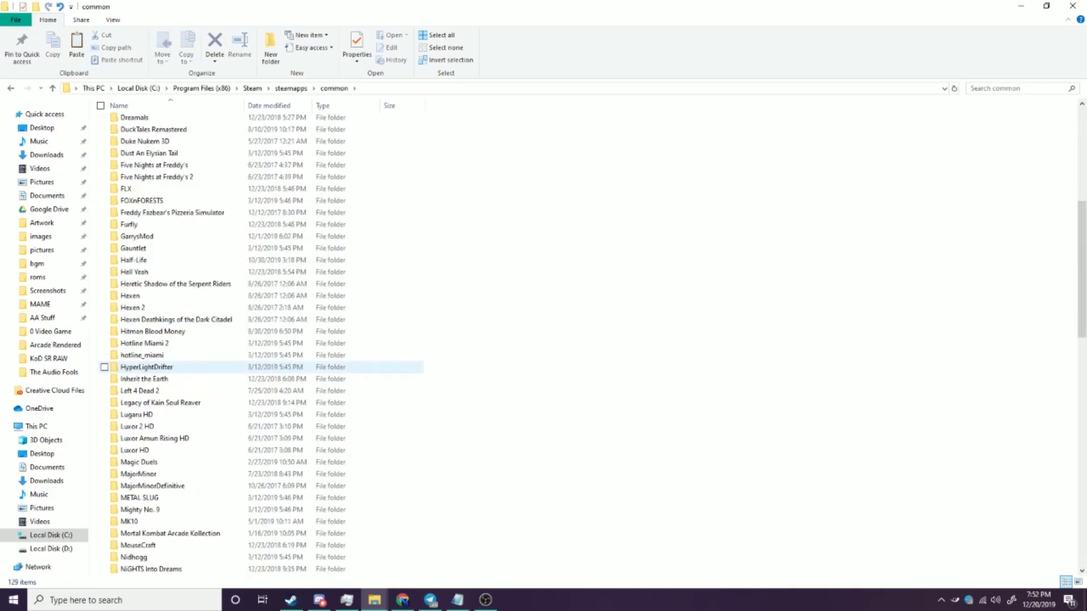
scroll(170, 367, "down", 10)
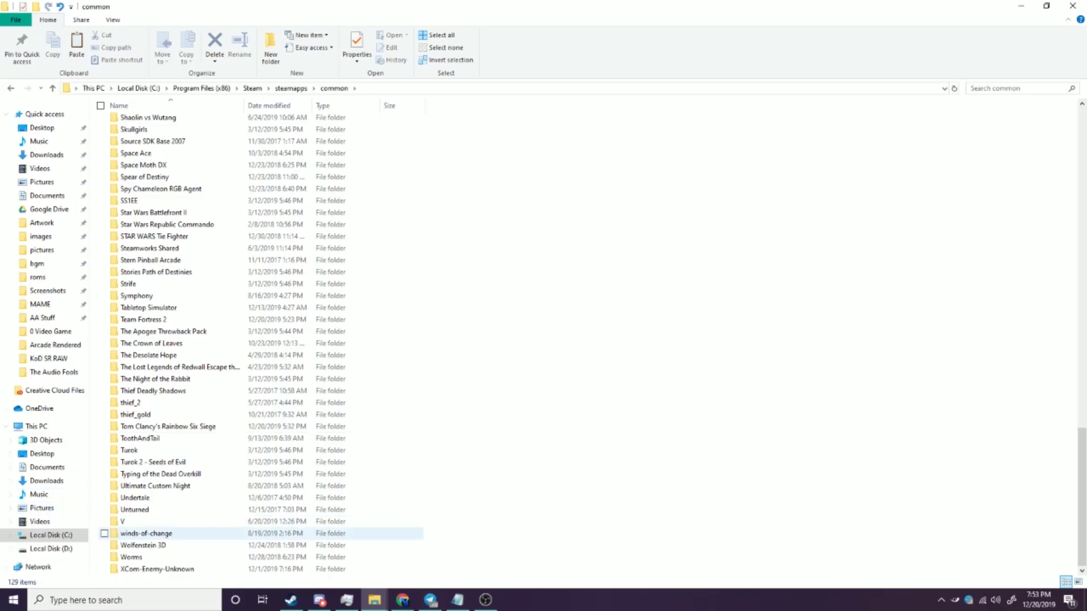
mouse_move(133, 535)
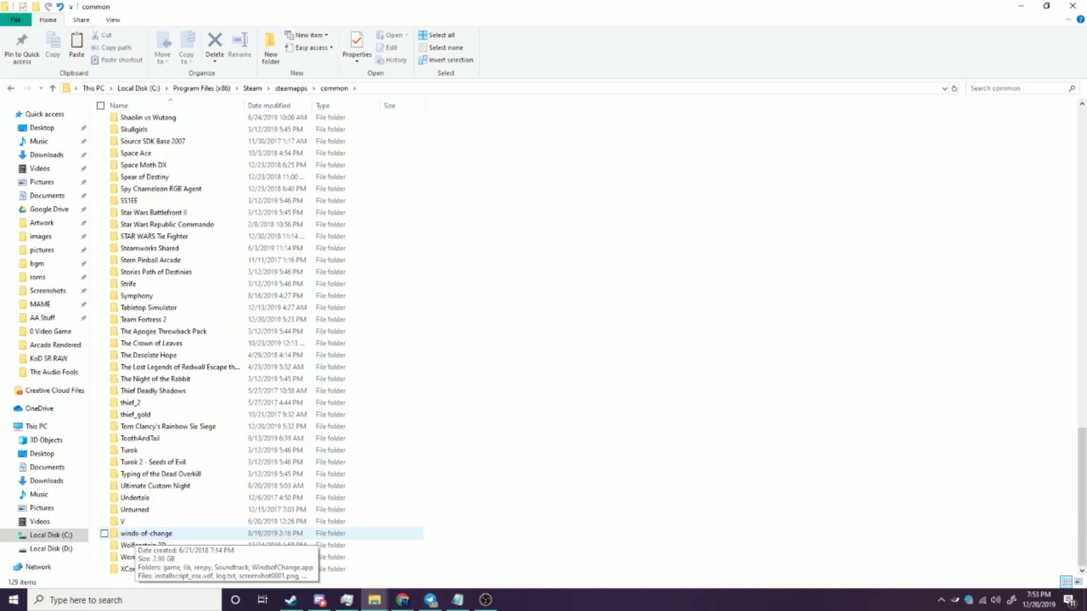
double_click(133, 534)
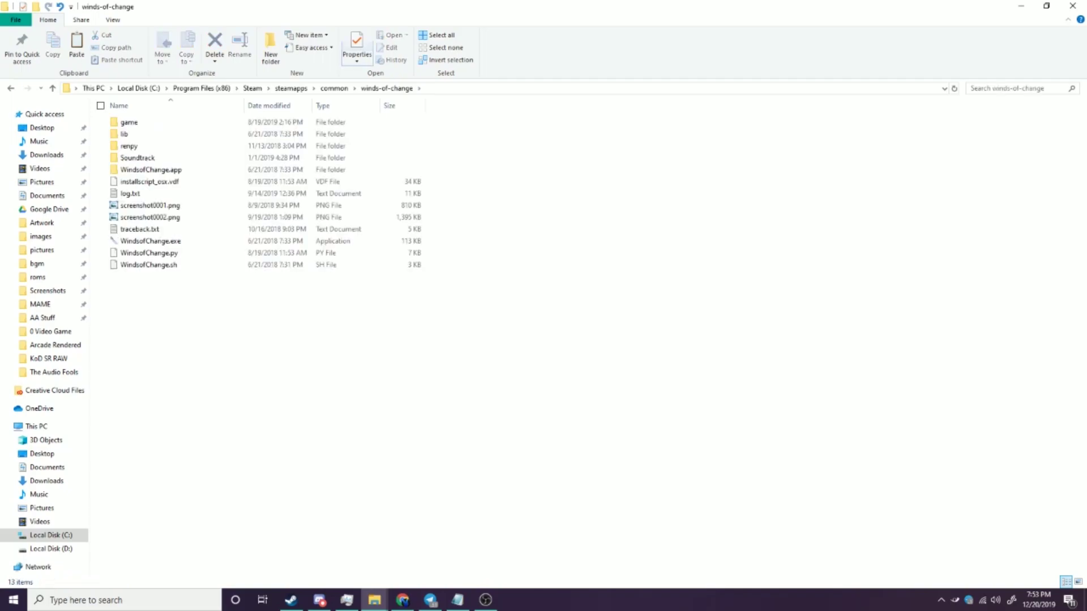
Step: Open the images folder inside the game folder of winds-of-change
double_click(125, 134)
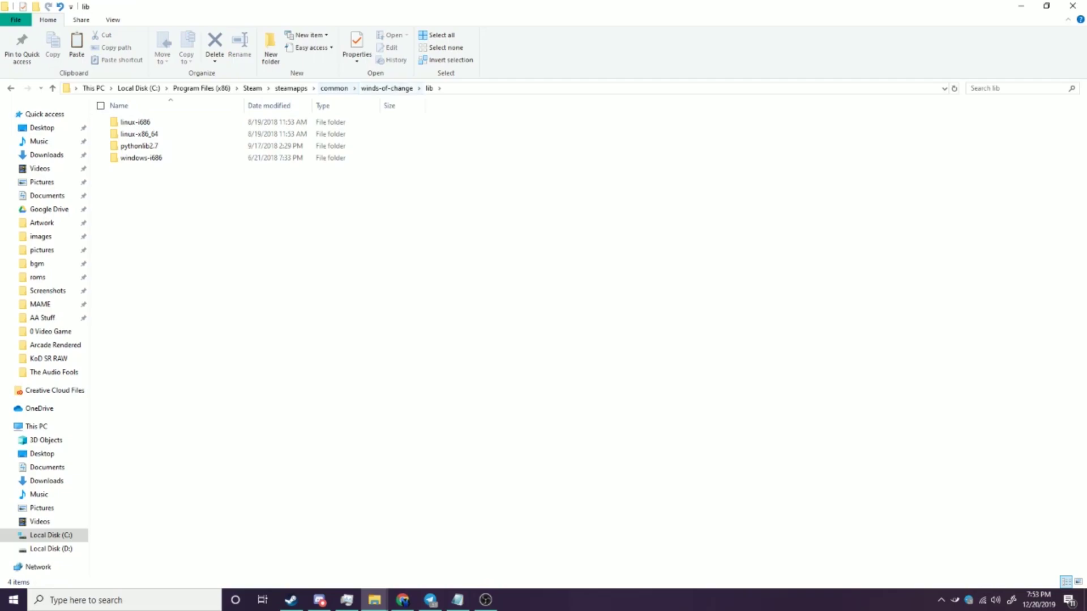
left_click(386, 88)
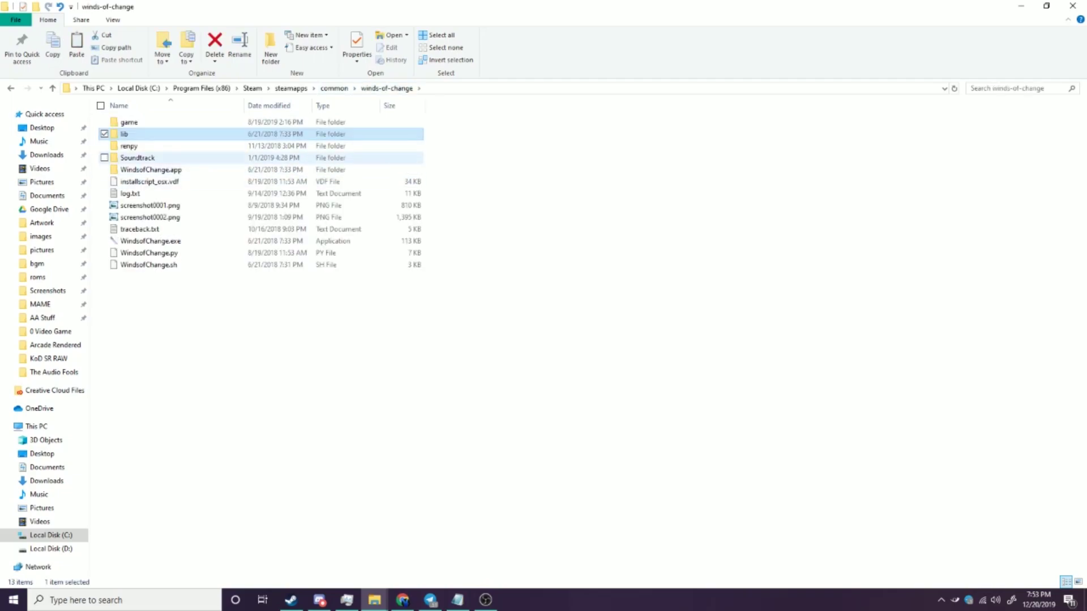
left_click(129, 122)
double_click(129, 122)
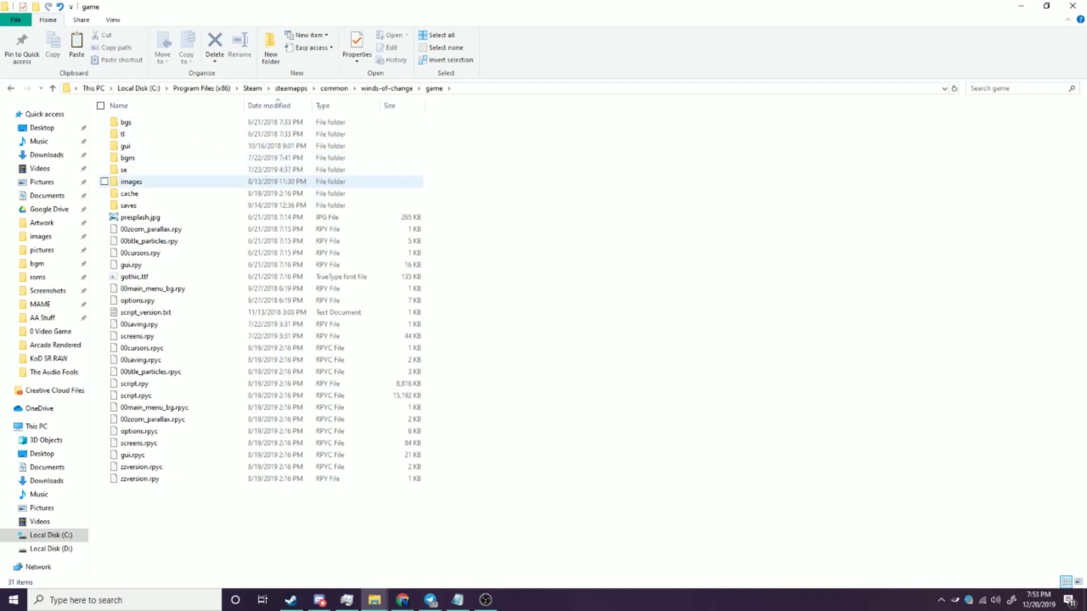
double_click(131, 182)
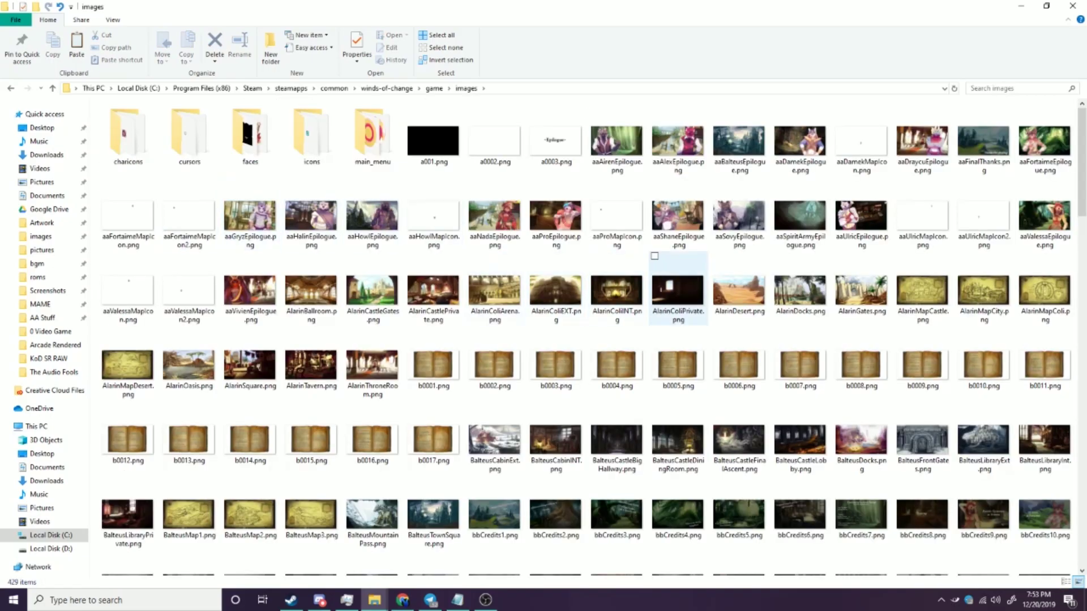
Step: Open the faces folder within images and paste the cut Character Portraits Mod.zip there
scroll(249, 391, "down", 15)
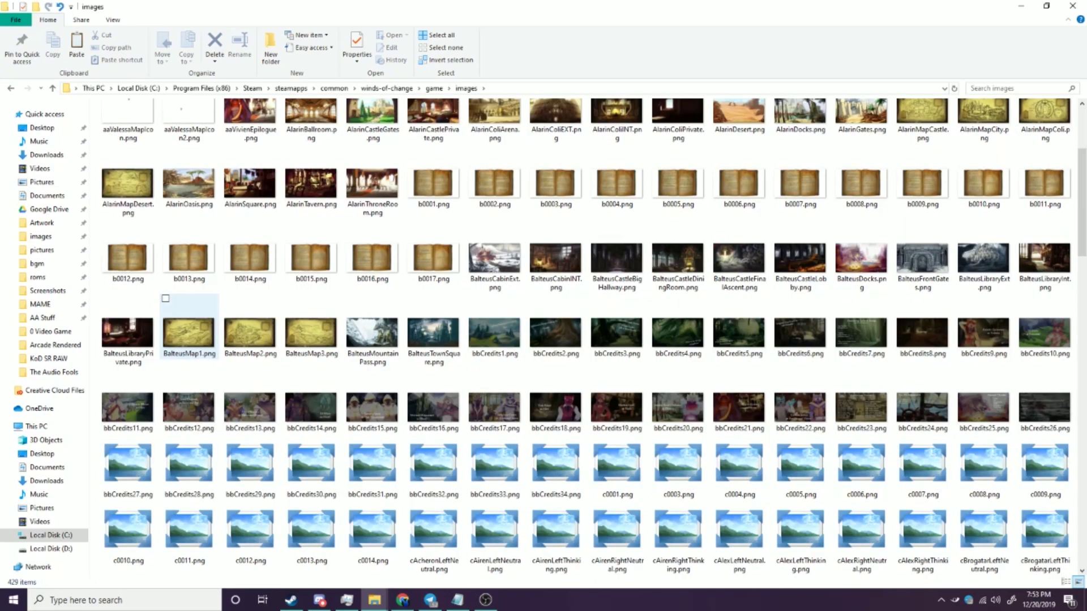
scroll(249, 397, "up", 15)
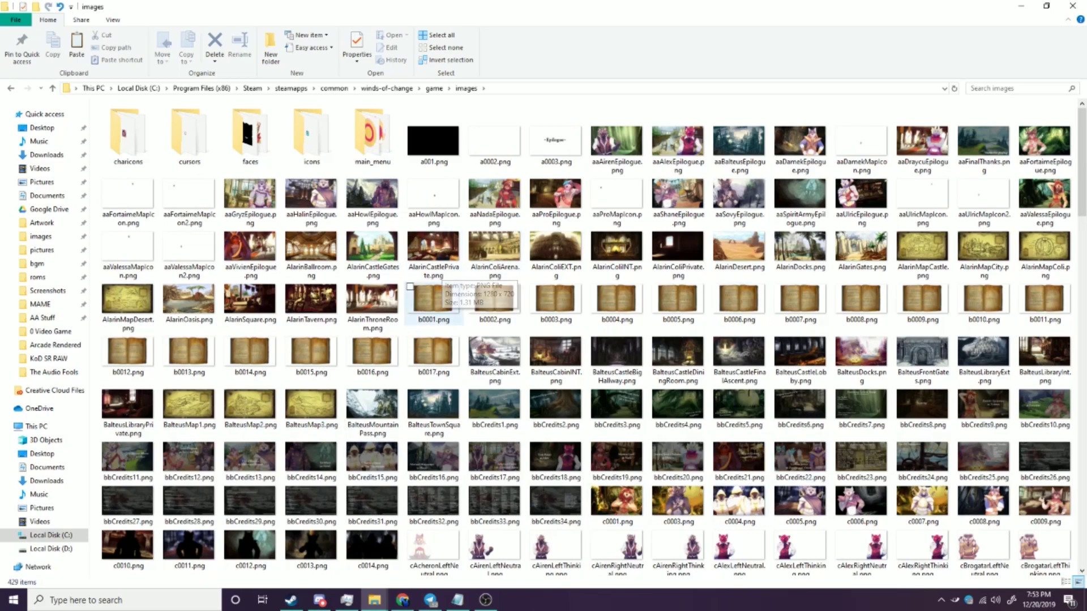
double_click(250, 136)
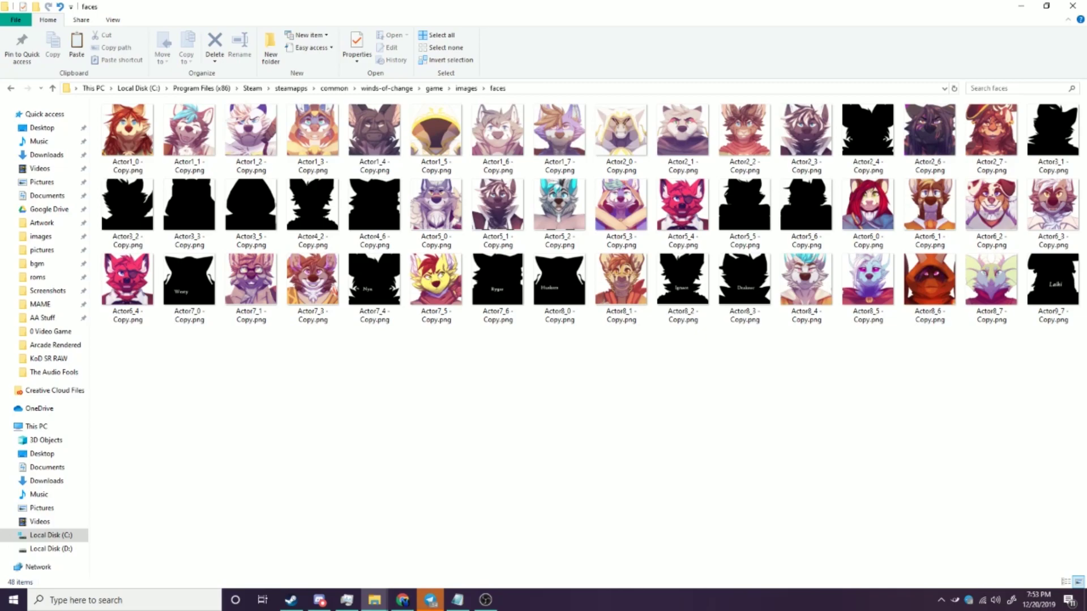
key("ctrl+v")
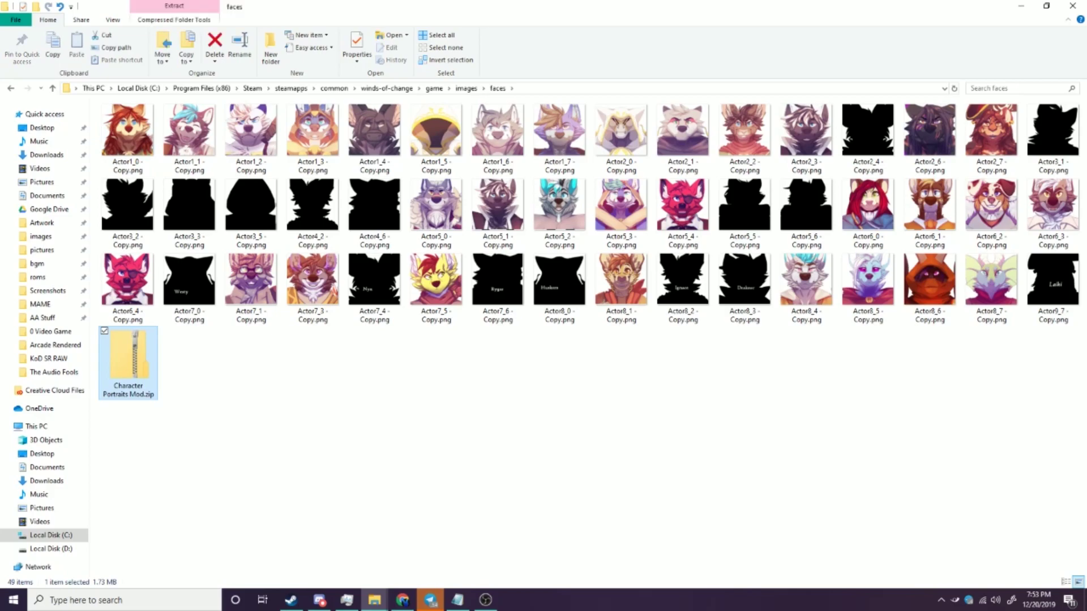
left_click(259, 406)
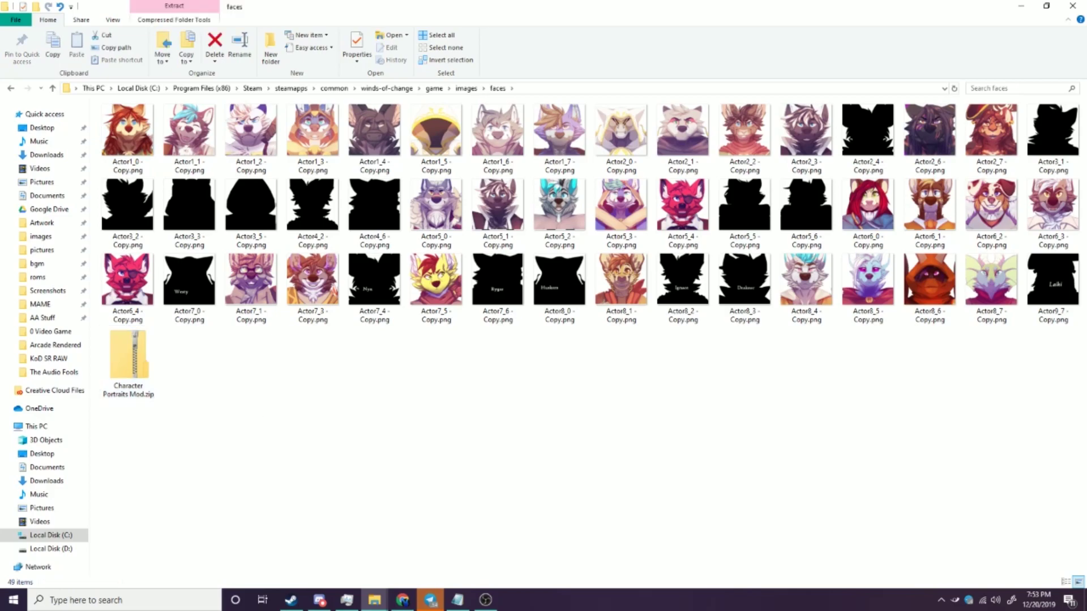
Step: Create a new folder named "old faces" inside the faces folder
right_click(258, 406)
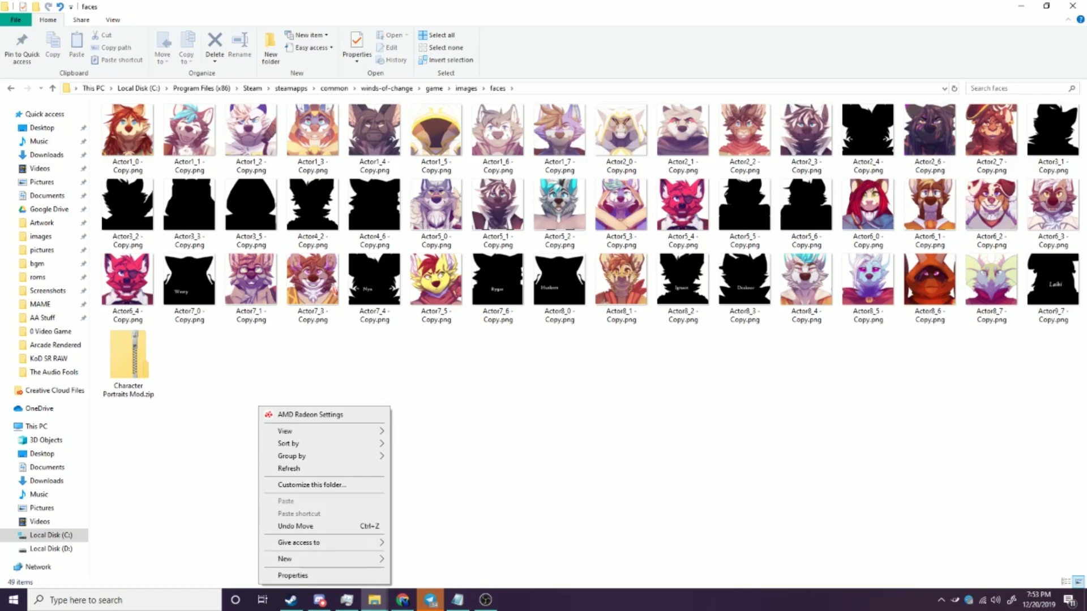
key("Escape")
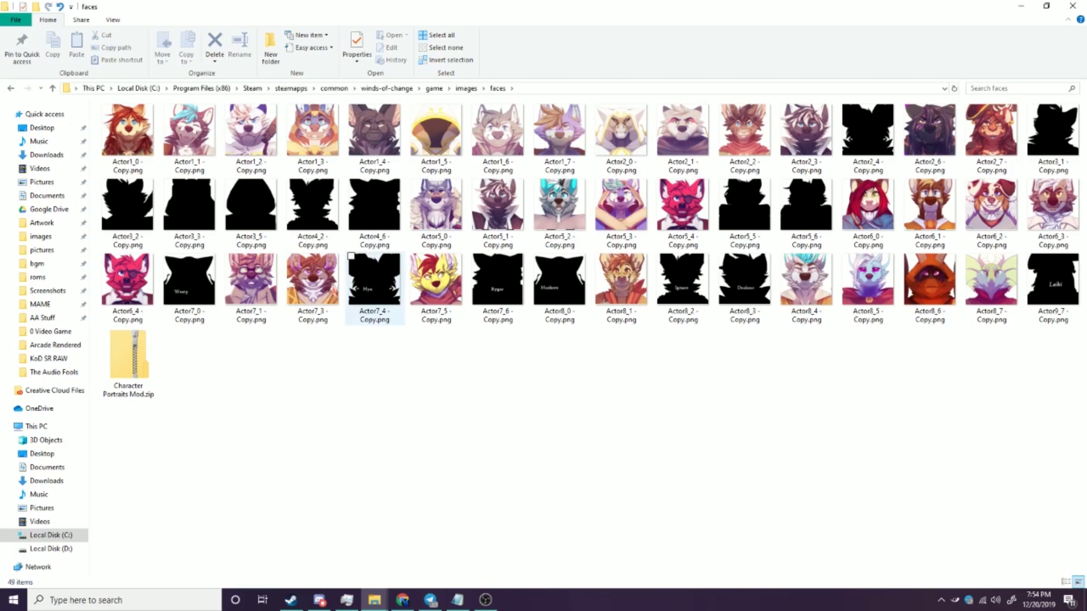
right_click(337, 355)
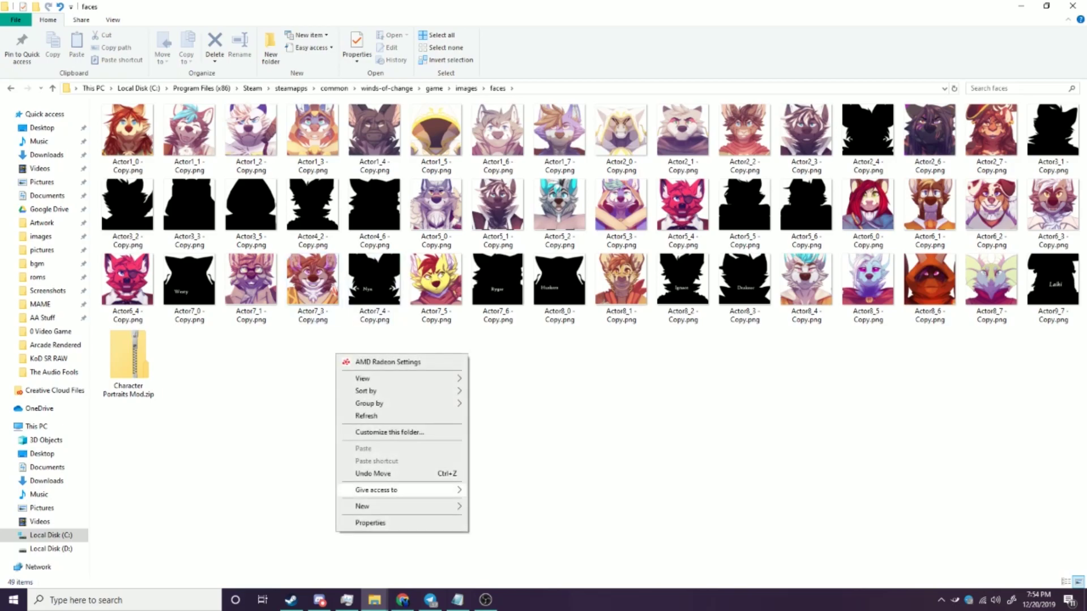
mouse_move(396, 506)
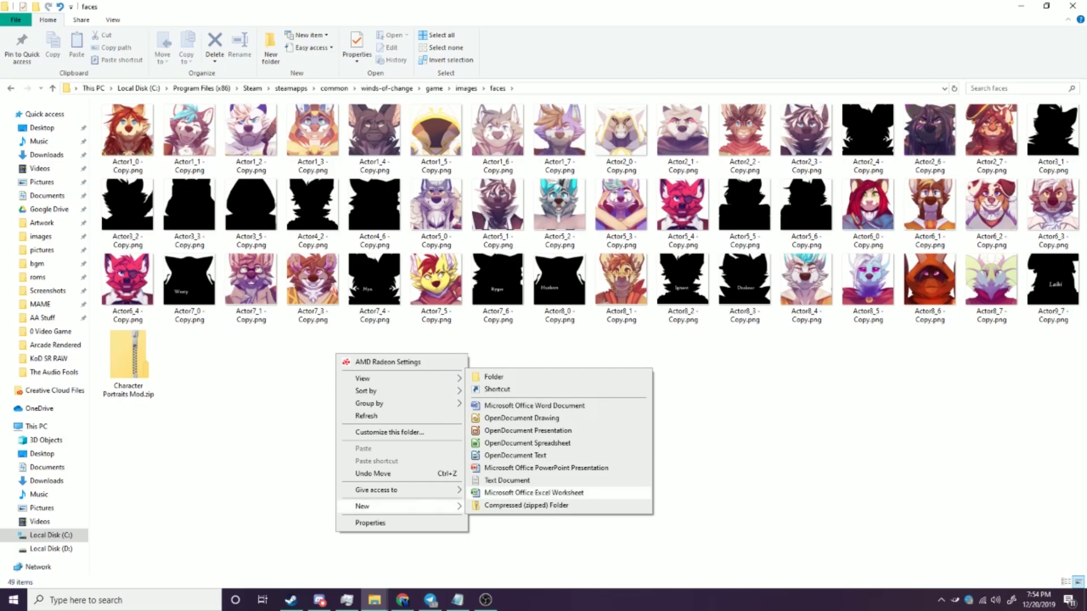
left_click(492, 376)
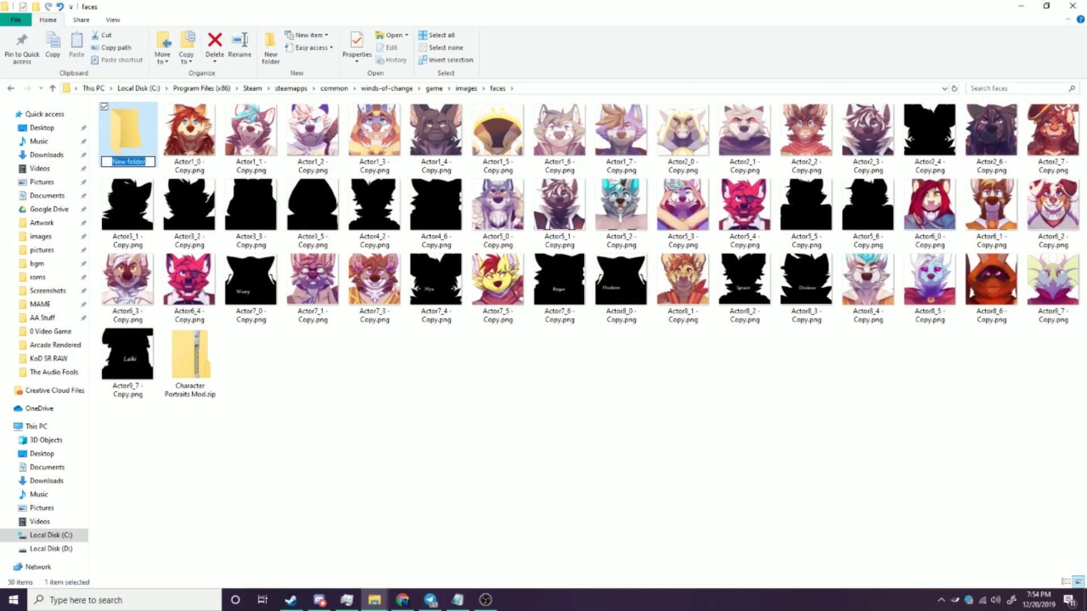
type("old faces")
key("Return")
Step: Move all the original portrait images, from Actor1_0 to Actor9_7, into the old faces folder, leaving out the mod archive
left_click(190, 133)
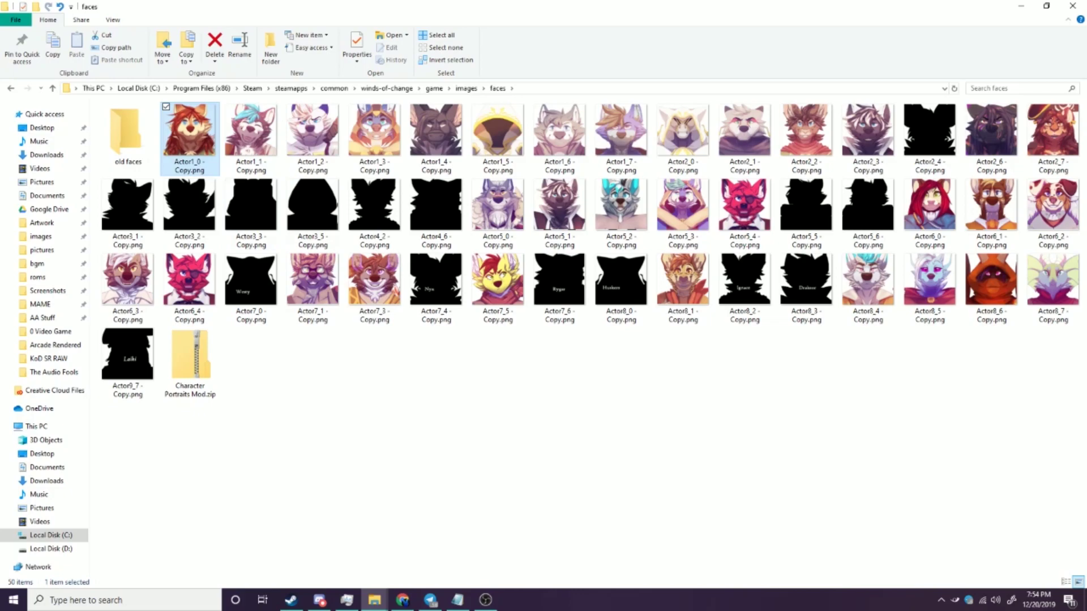
left_click(127, 353, "shift")
left_click_drag(374, 271, 141, 160)
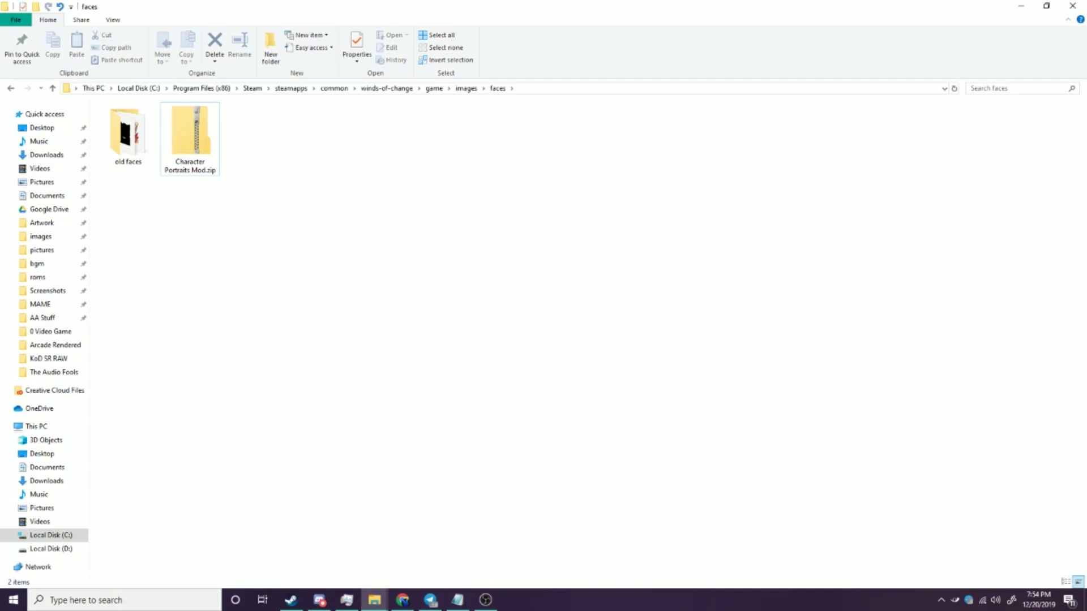
Step: Extract all of Character Portraits Mod.zip into a Character Portraits Mod folder inside the faces folder
left_click(214, 142)
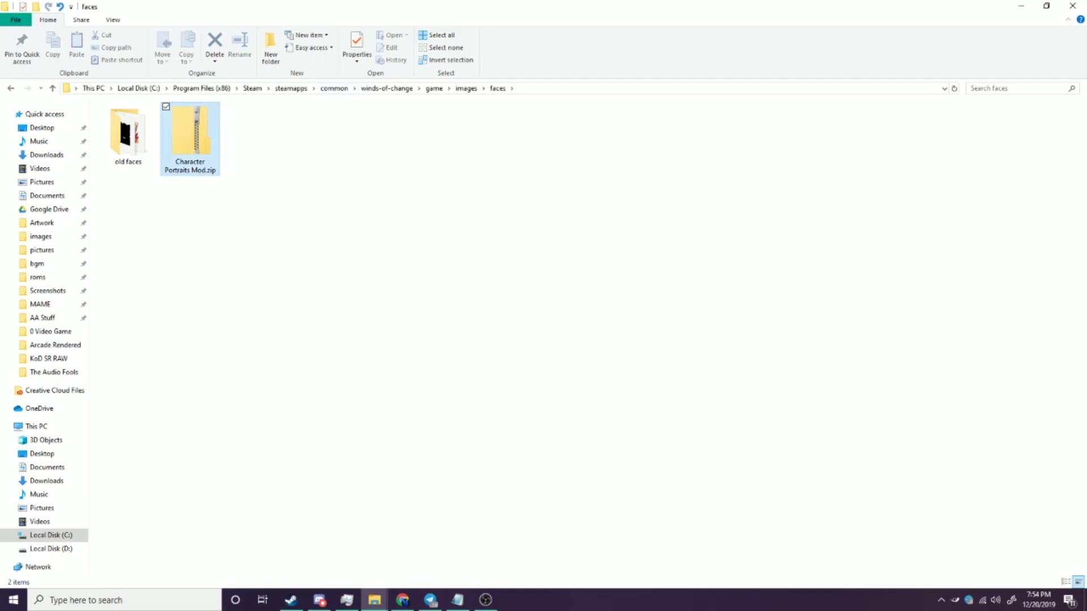
right_click(213, 142)
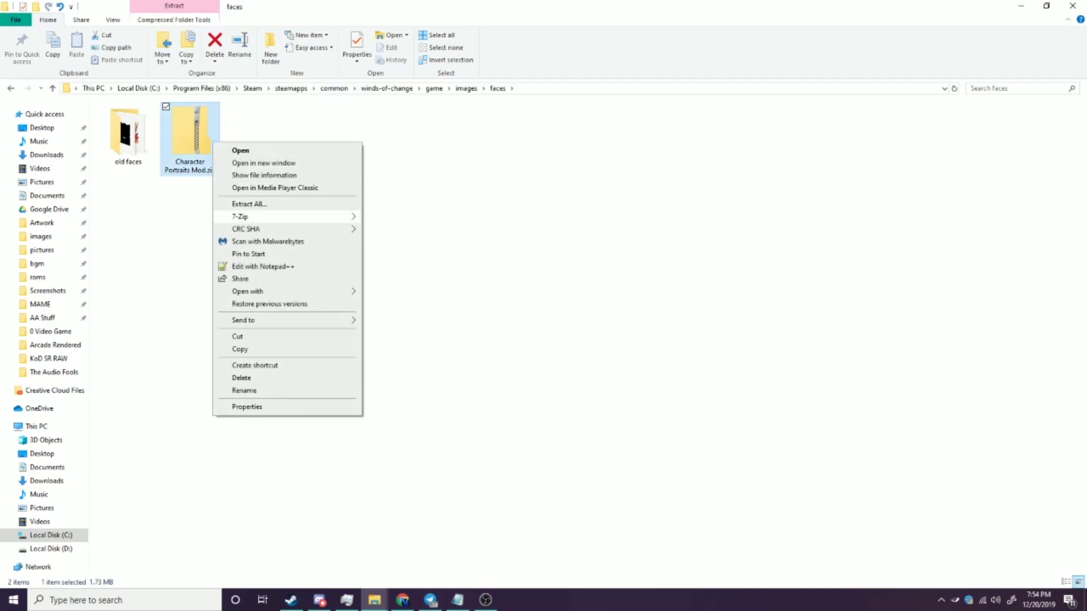
mouse_move(250, 216)
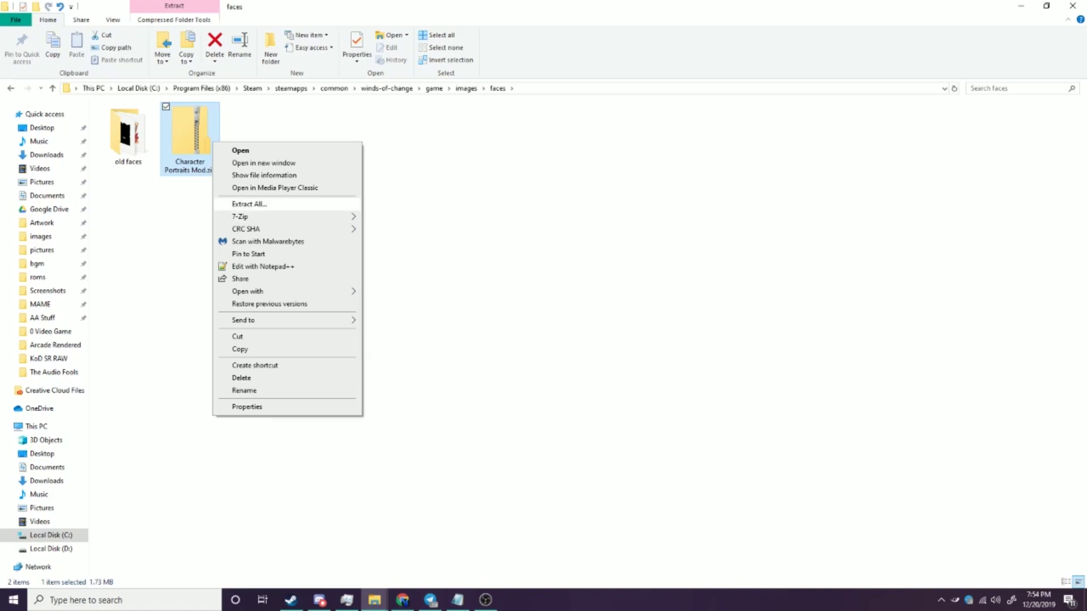
left_click(249, 204)
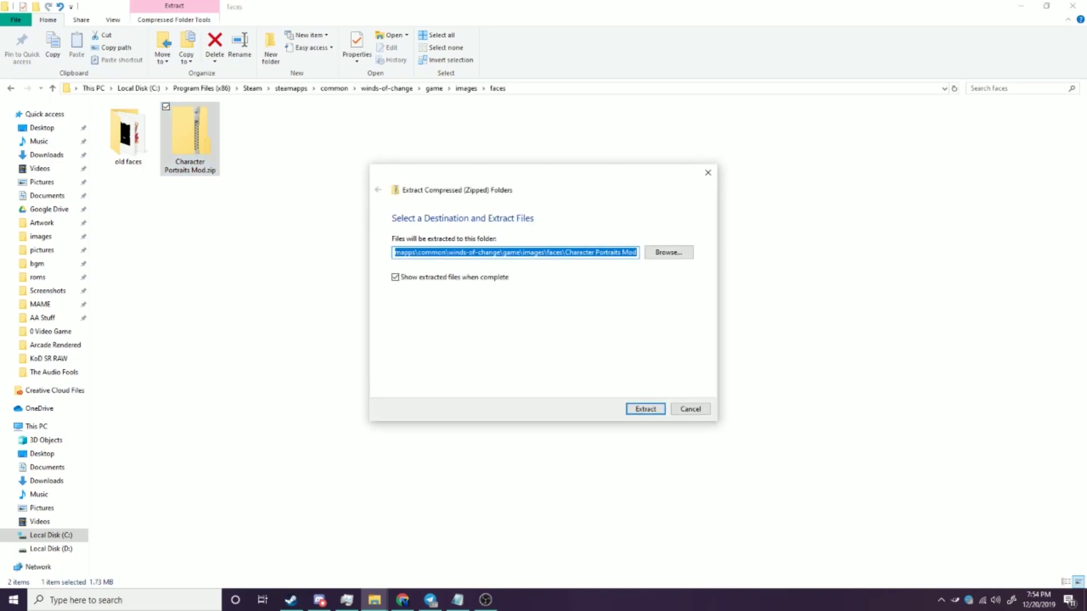
key("Return")
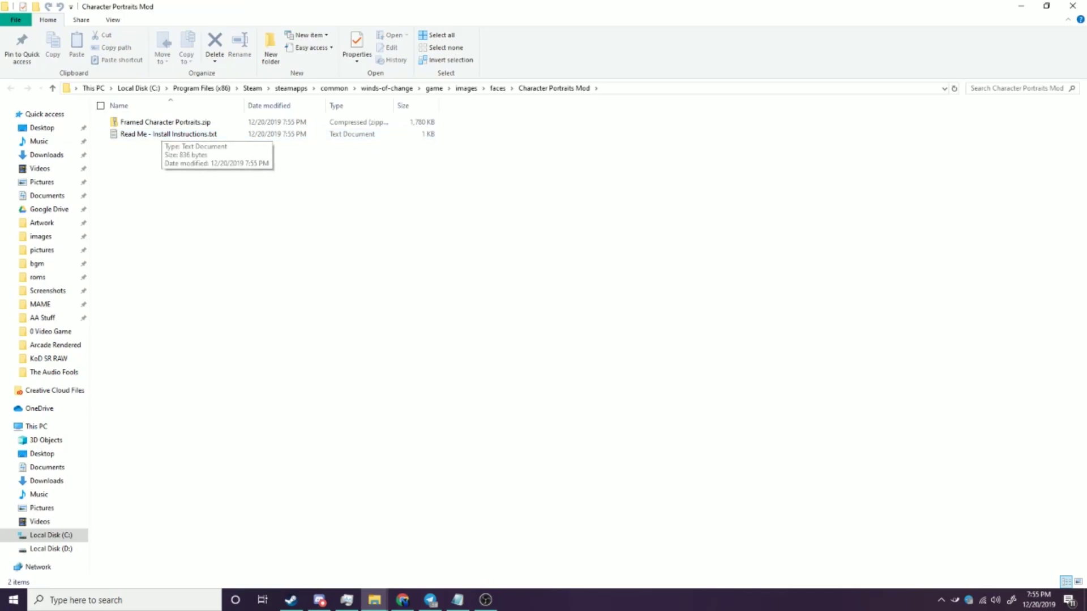
Step: Extract all of the inner Framed Character Portraits.zip into its own folder within Character Portraits Mod
right_click(154, 123)
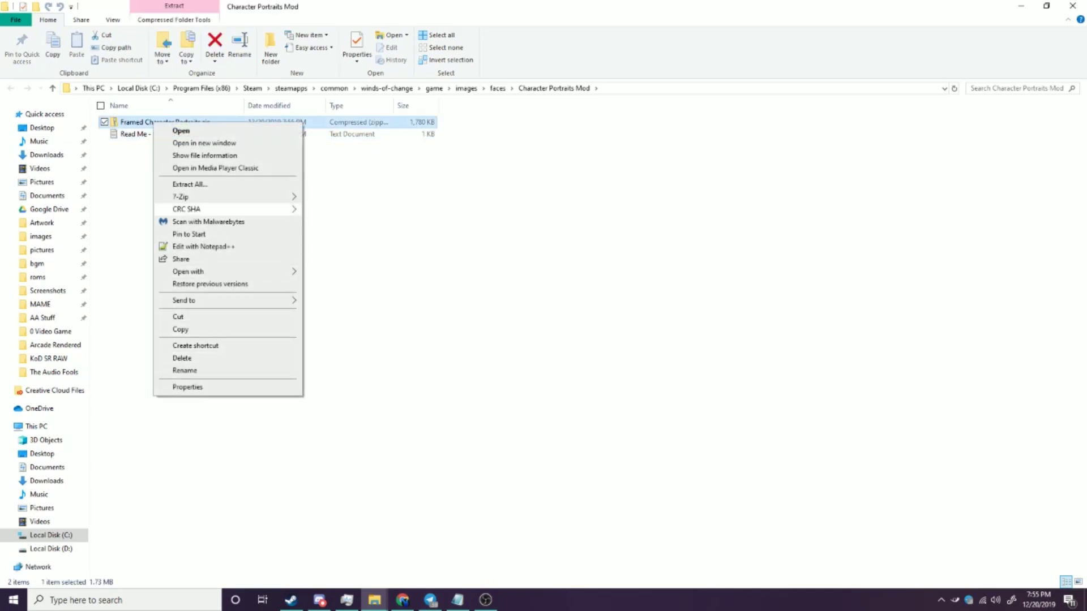
left_click(190, 185)
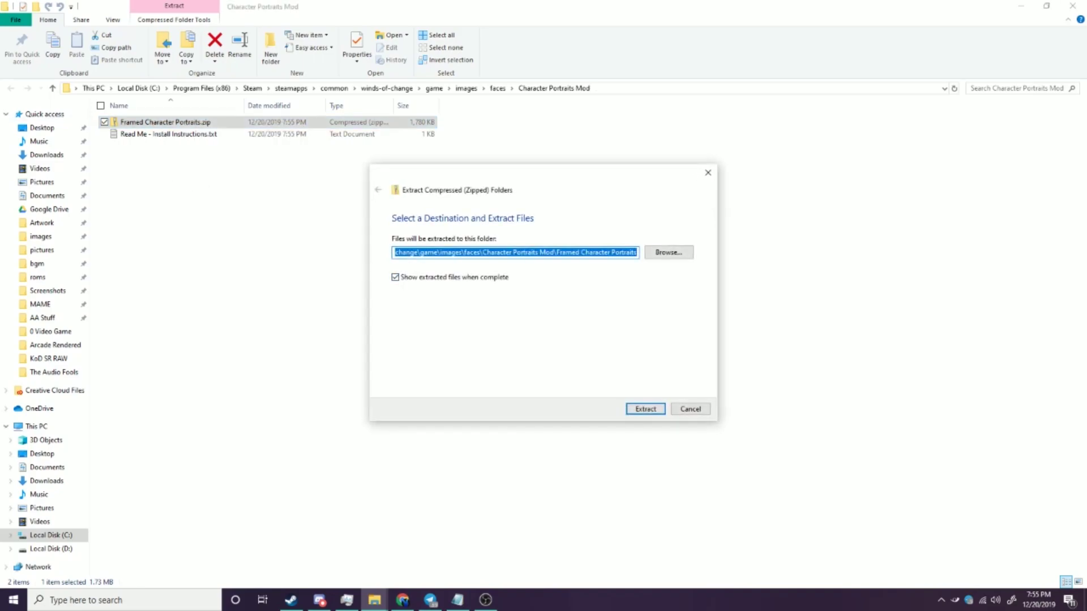
key("Return")
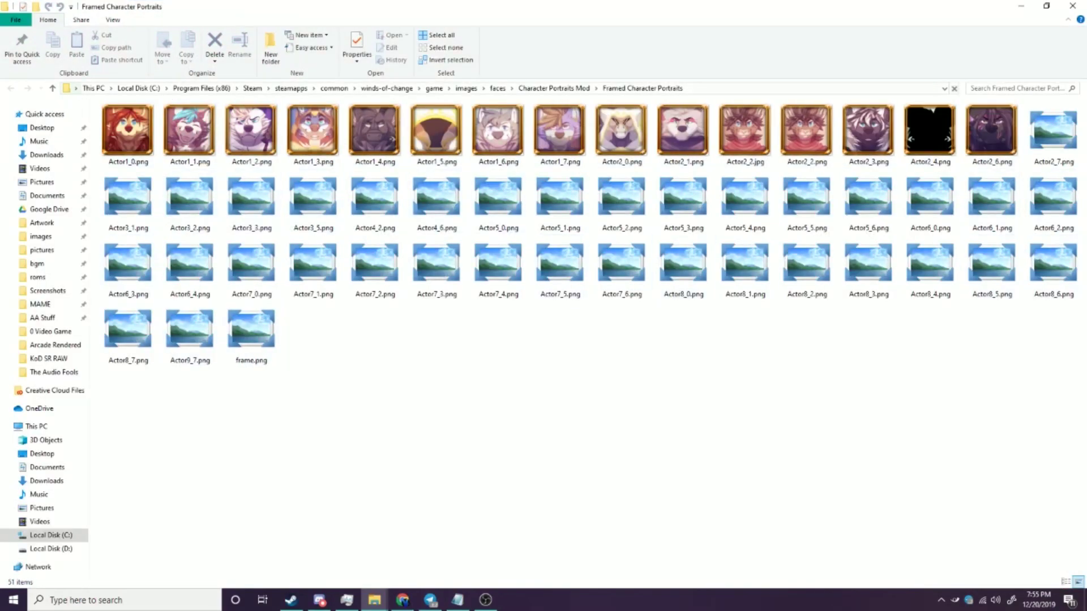
Step: Move all the extracted framed portrait images, including frame.png, into the game's faces folder, closing the duplicate faces window
left_click(128, 130)
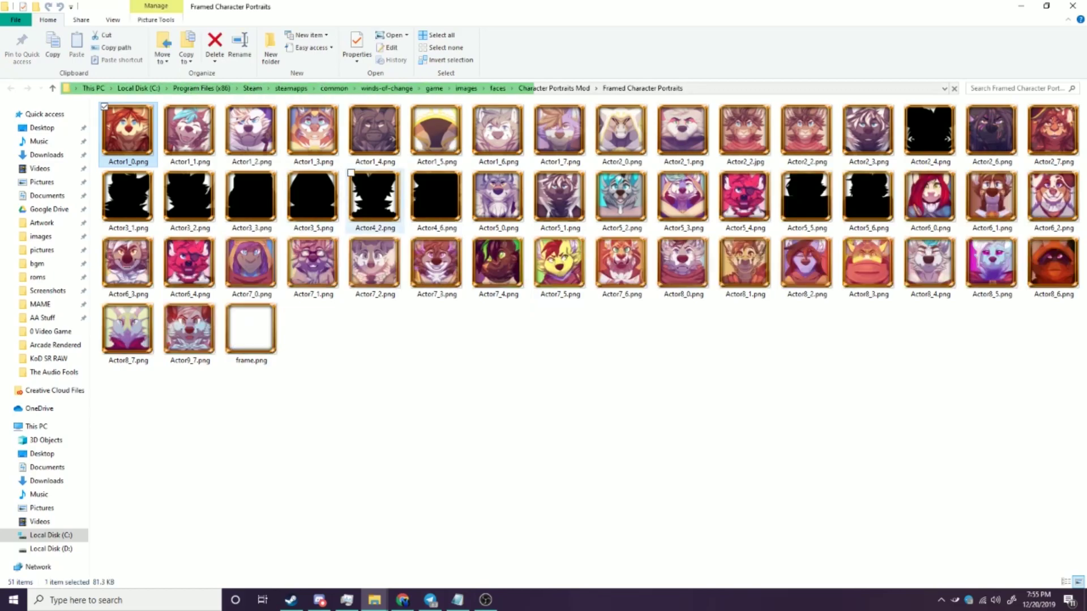
left_click(189, 131)
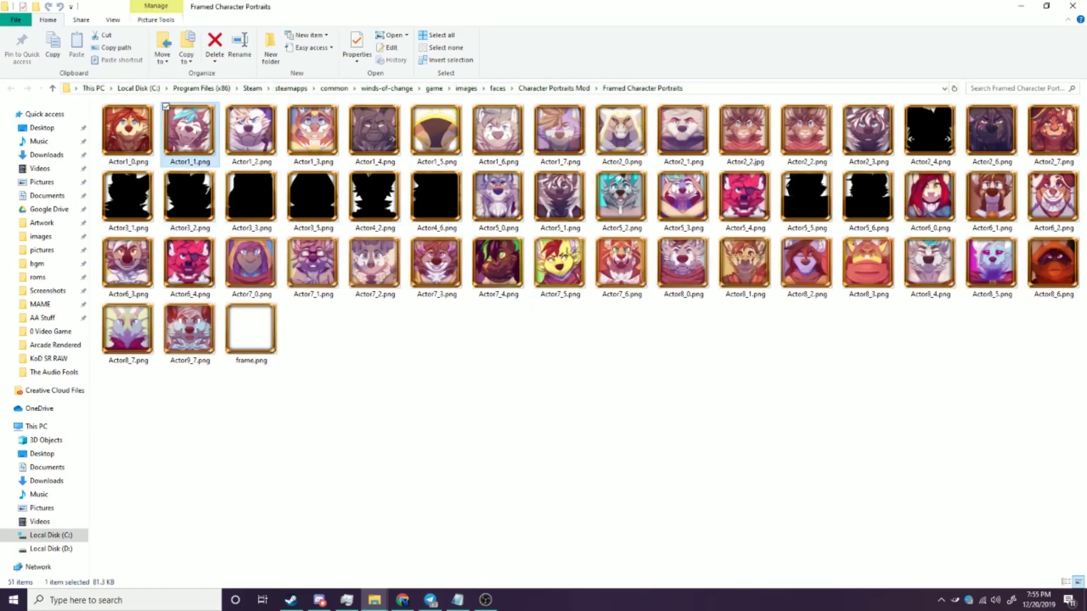
left_click(190, 197)
key("Home")
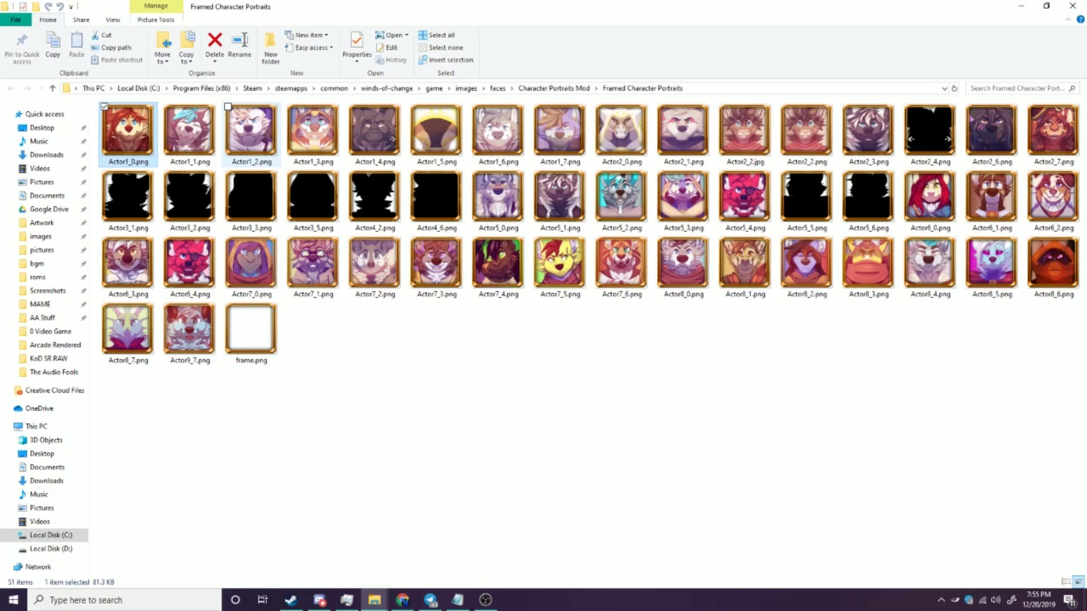
key("ctrl+a")
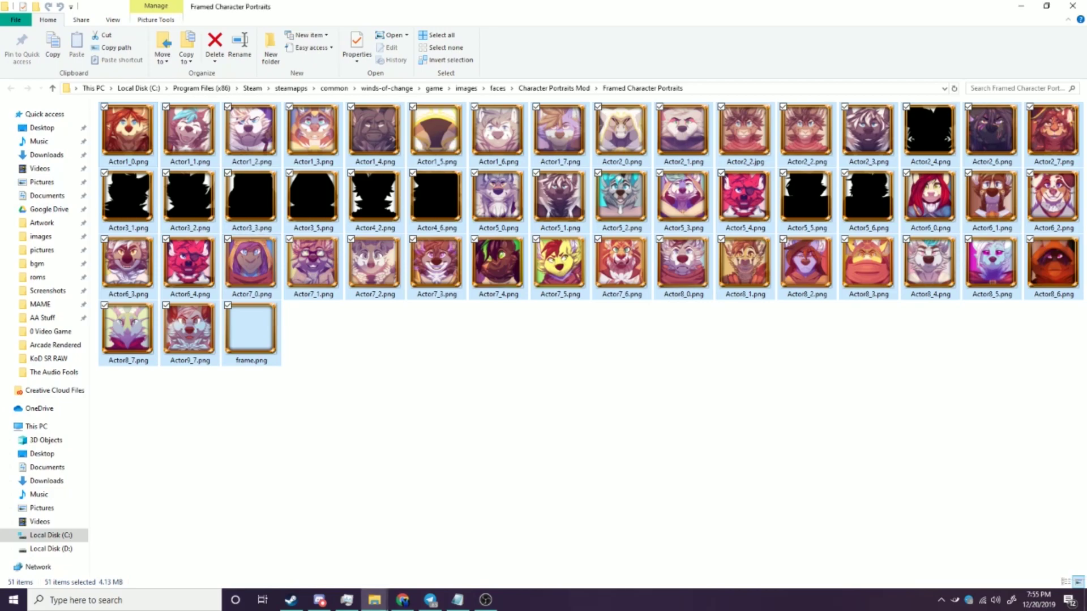
key("ctrl+x")
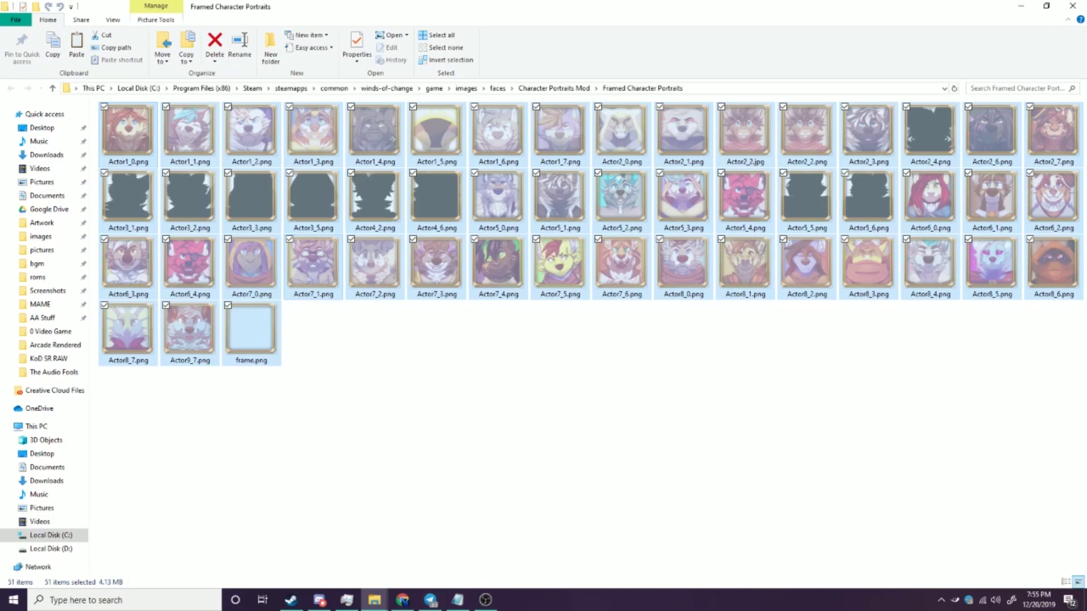
left_click(374, 600)
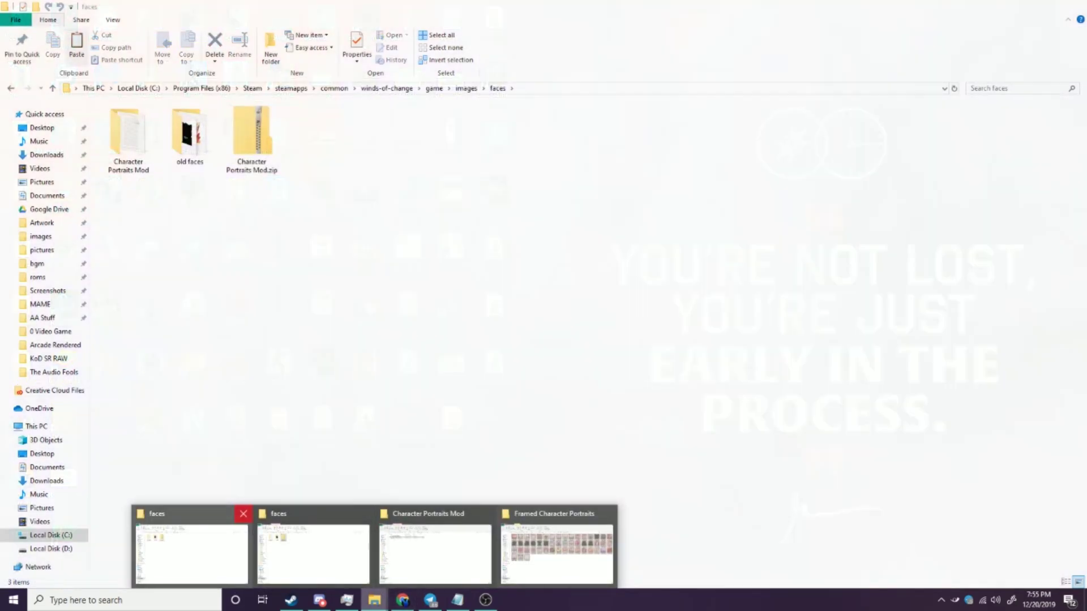
left_click(243, 514)
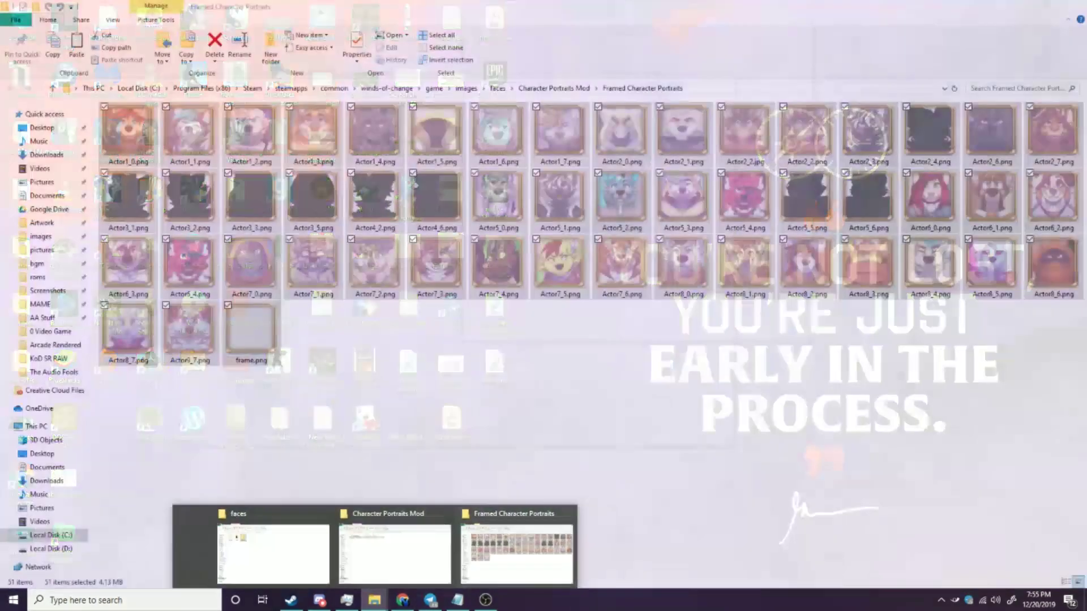
left_click(243, 543)
key("ctrl+space")
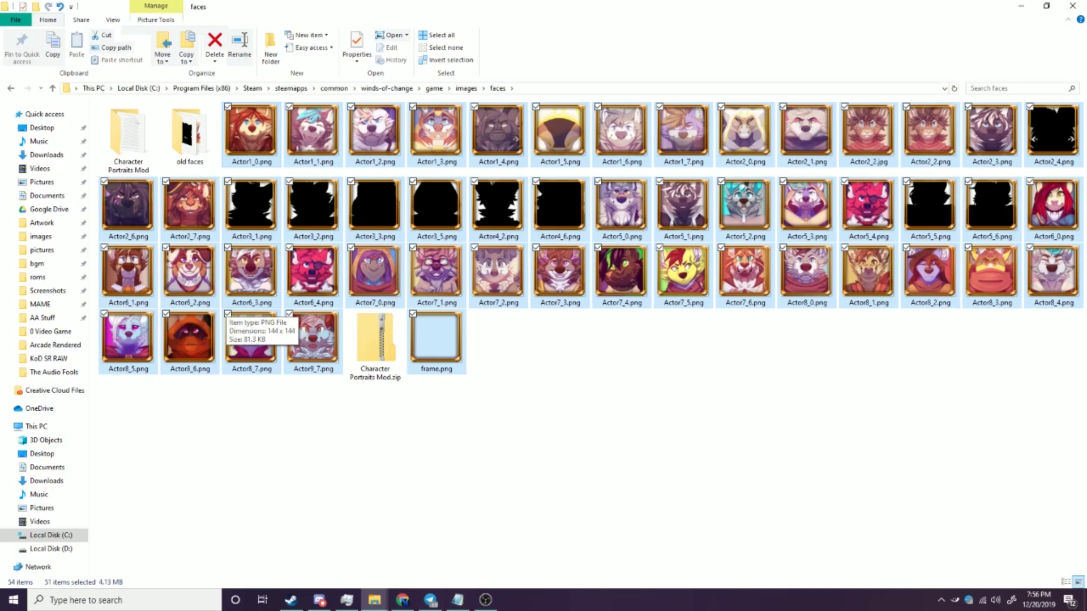
left_click(543, 334)
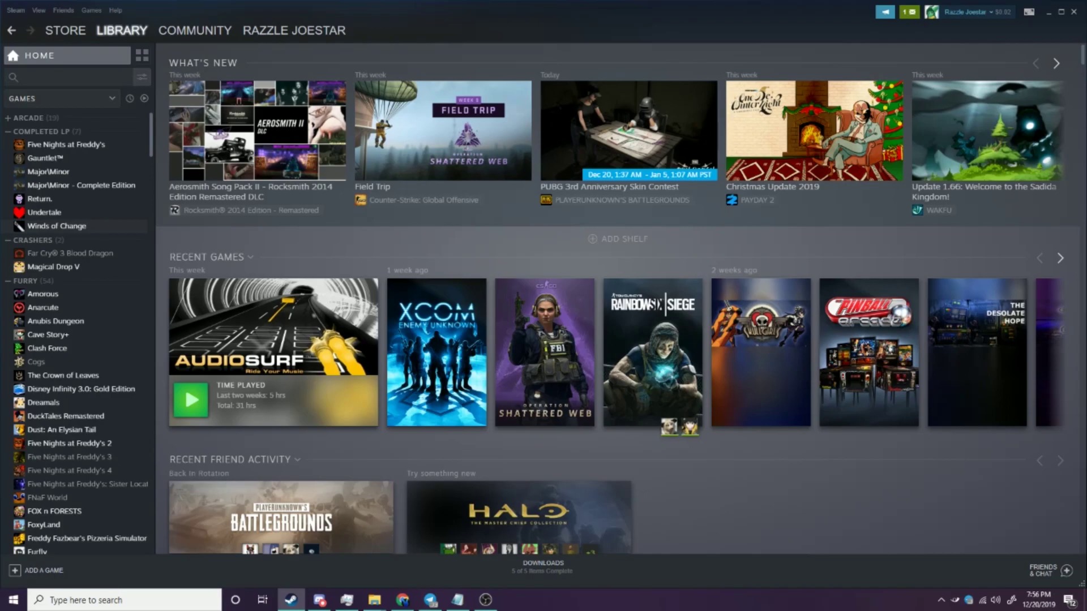
Step: Launch Winds of Change from the Steam library and display the party portraits of the first saved game on the Load screen
left_click(56, 226)
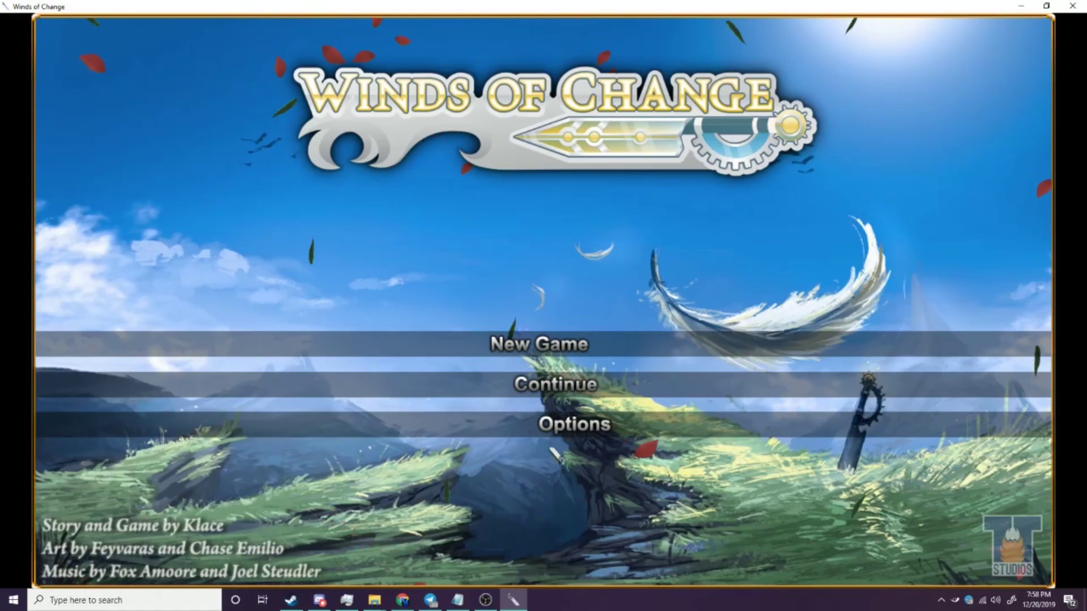
left_click(565, 390)
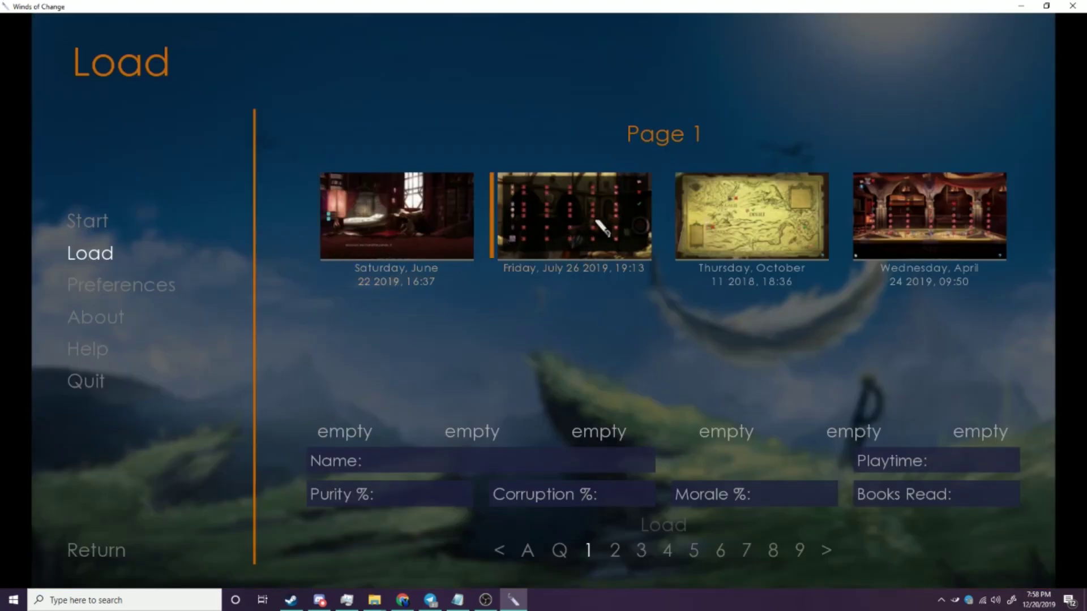
left_click(431, 218)
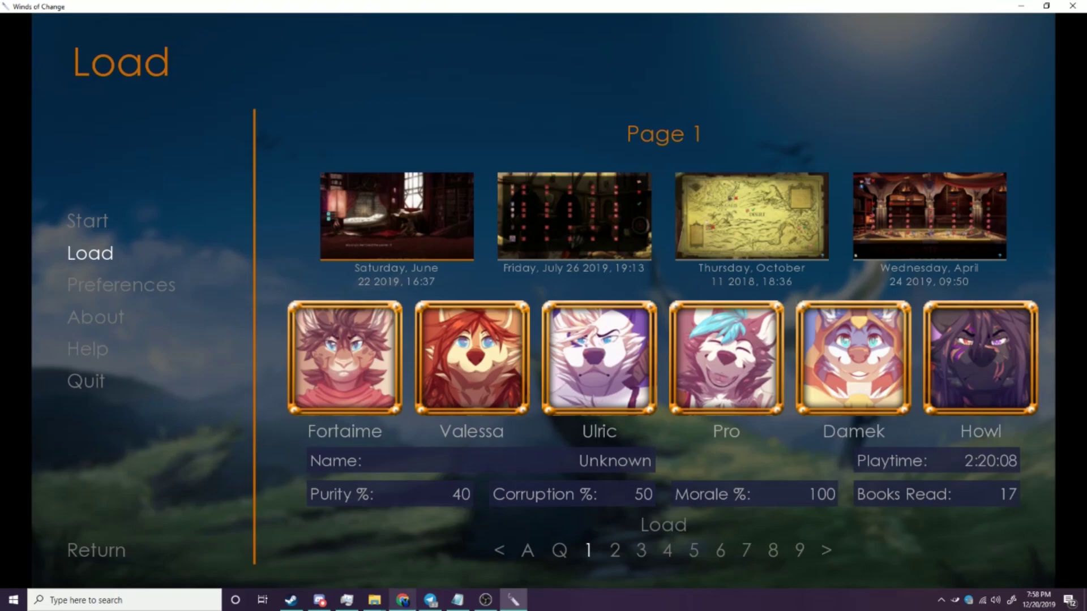
Step: Mute the Winds of Change audio in the system's per-application volume mixer and close the mixer
mouse_move(486, 601)
left_click(956, 600)
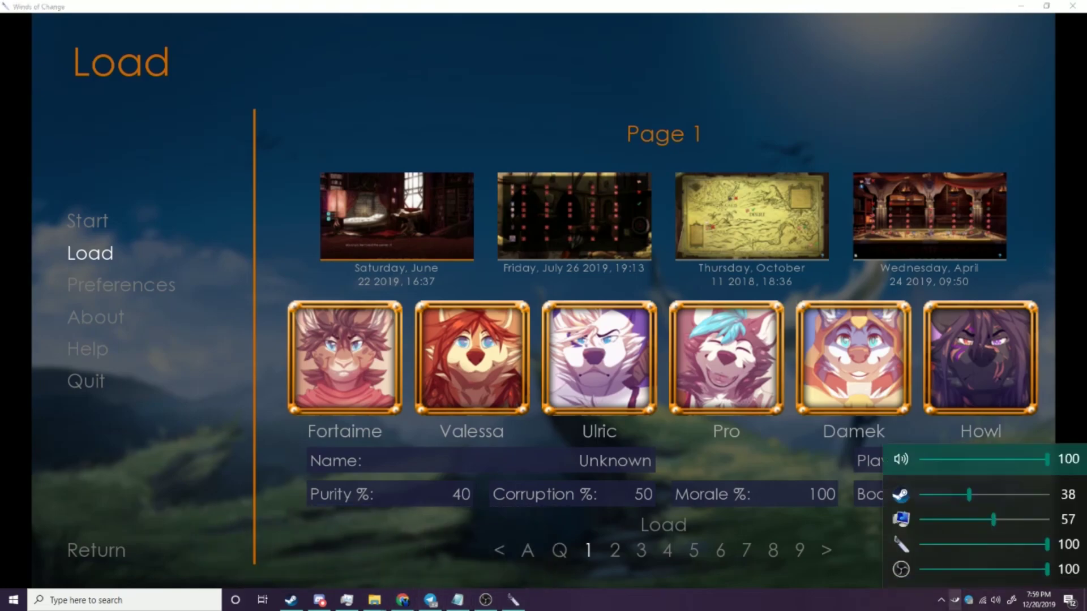
left_click(901, 545)
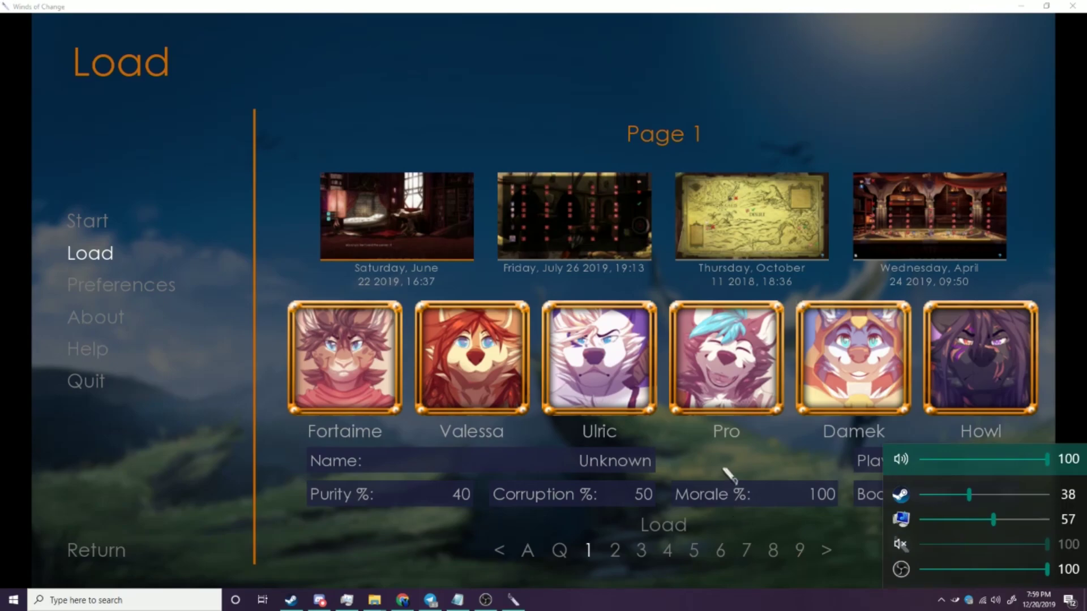
left_click(417, 557)
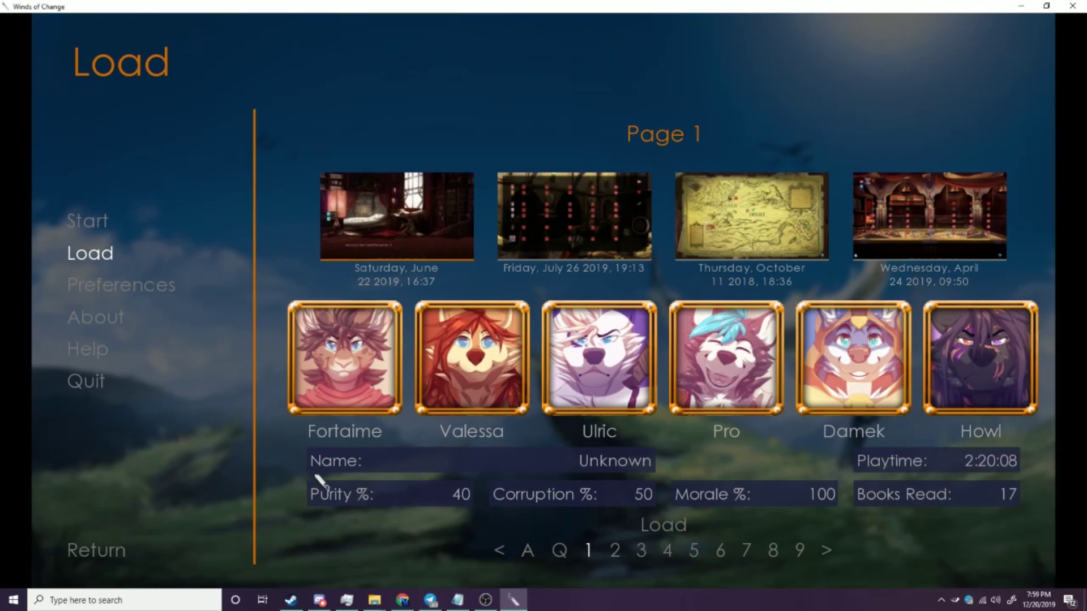
Step: Switch to the faces folder in File Explorer and view the installed framed portraits
mouse_move(374, 600)
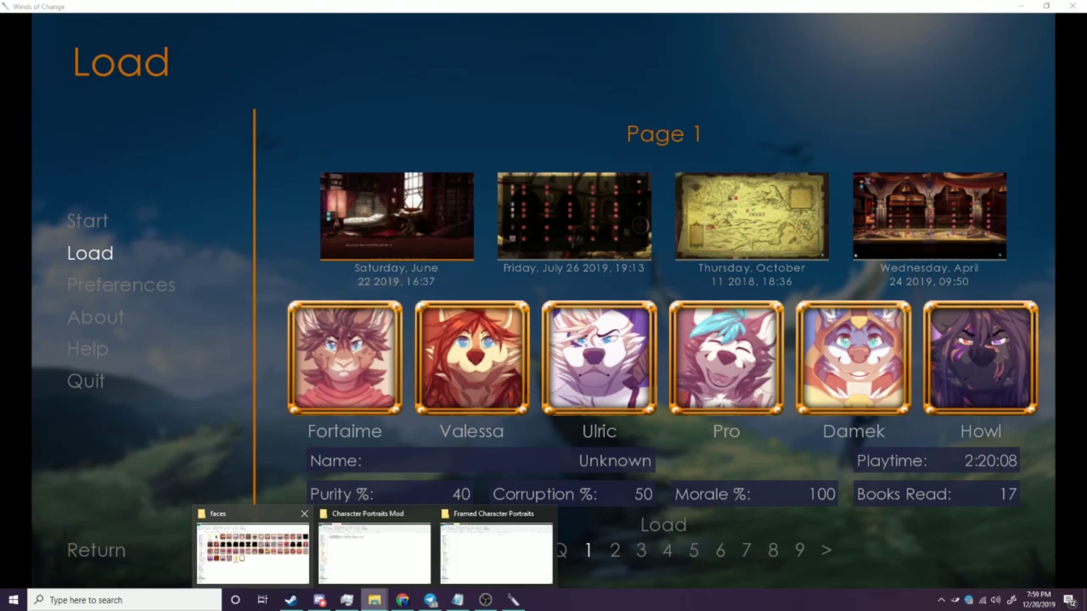
left_click(249, 549)
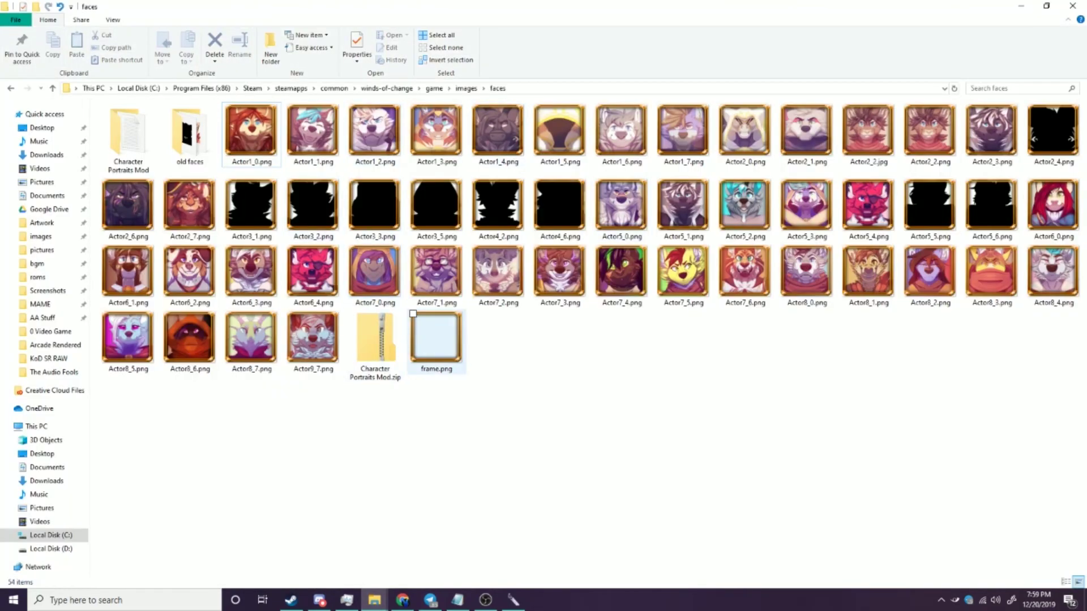
left_click(498, 133)
left_click(566, 424)
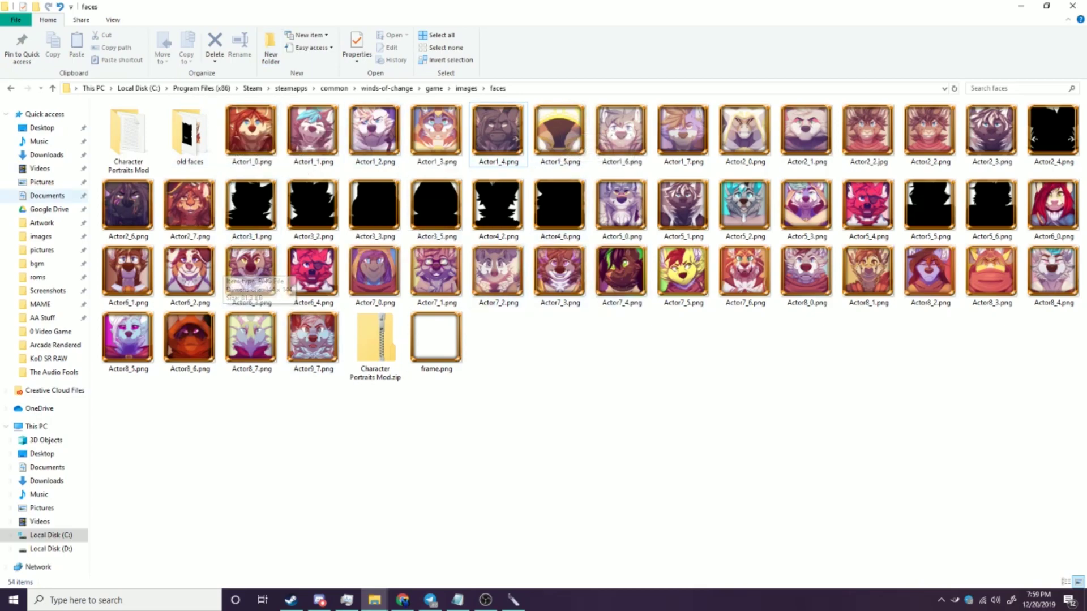
Step: Go up to the images folder and look through the game's other character and background image files
left_click(467, 88)
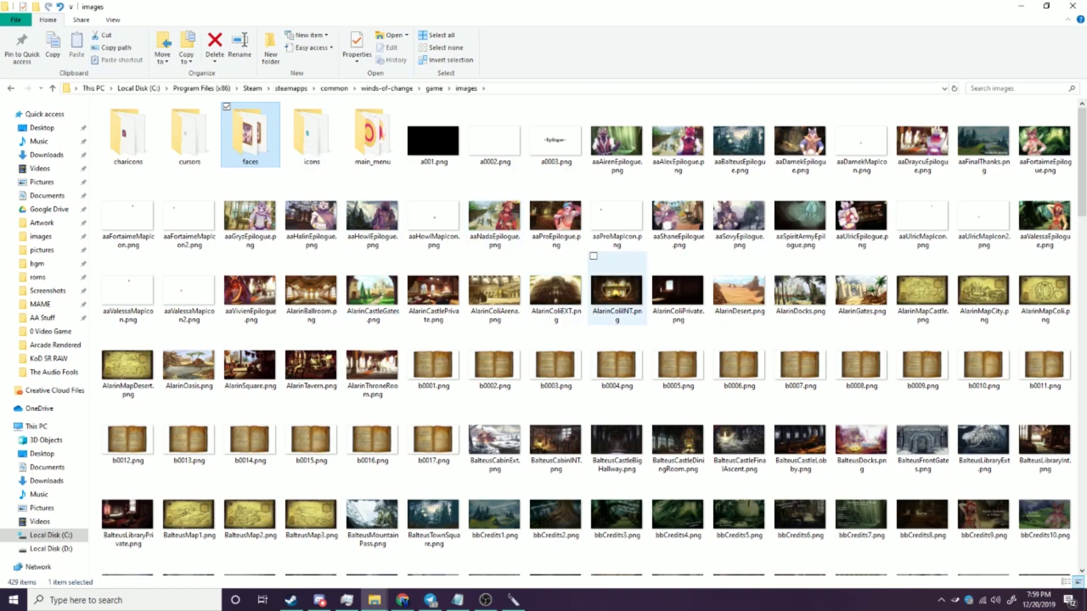
scroll(616, 329, "down", 3)
scroll(617, 328, "down", 3)
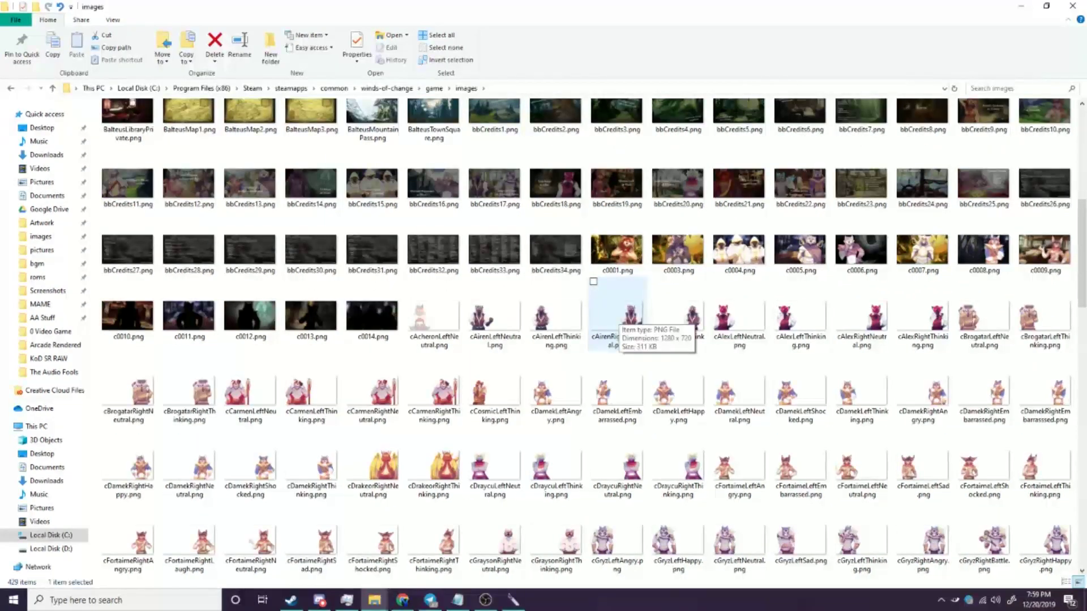
scroll(617, 328, "down", 3)
scroll(617, 328, "down", 3)
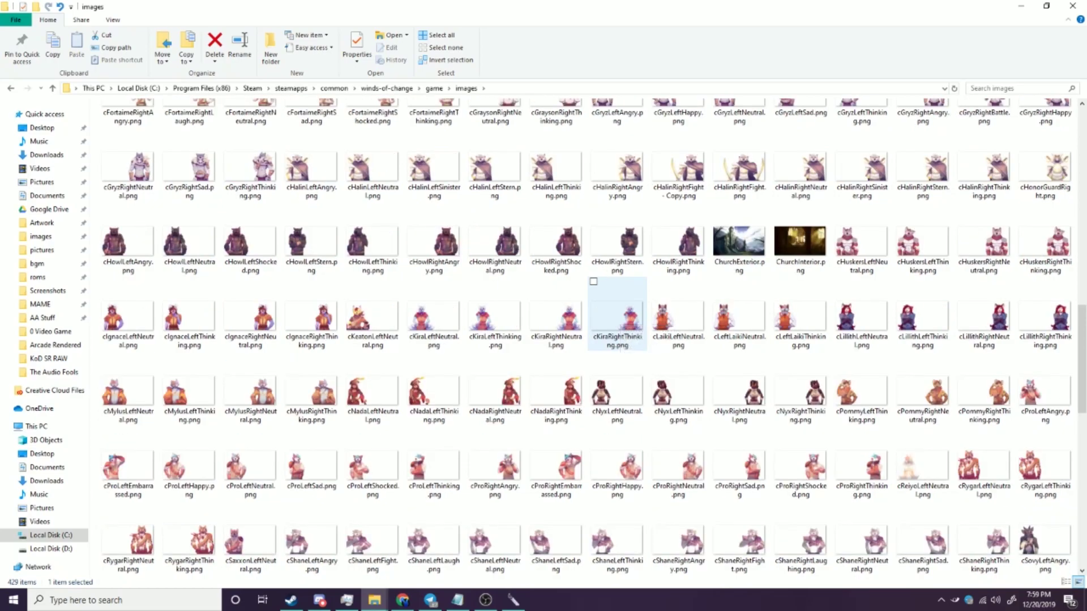
scroll(616, 328, "down", 3)
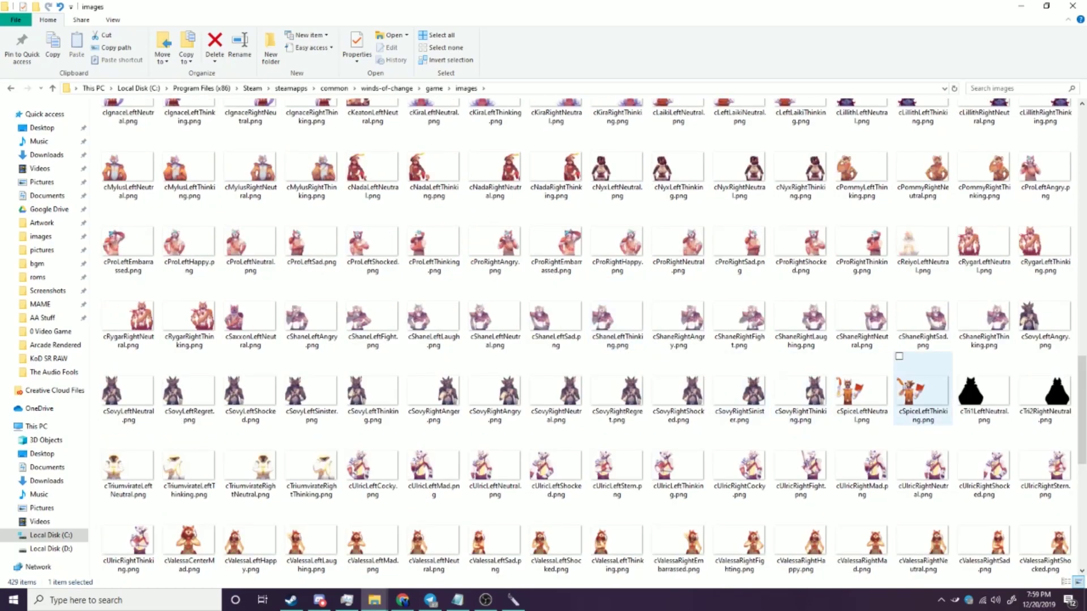
scroll(983, 408, "up", 5)
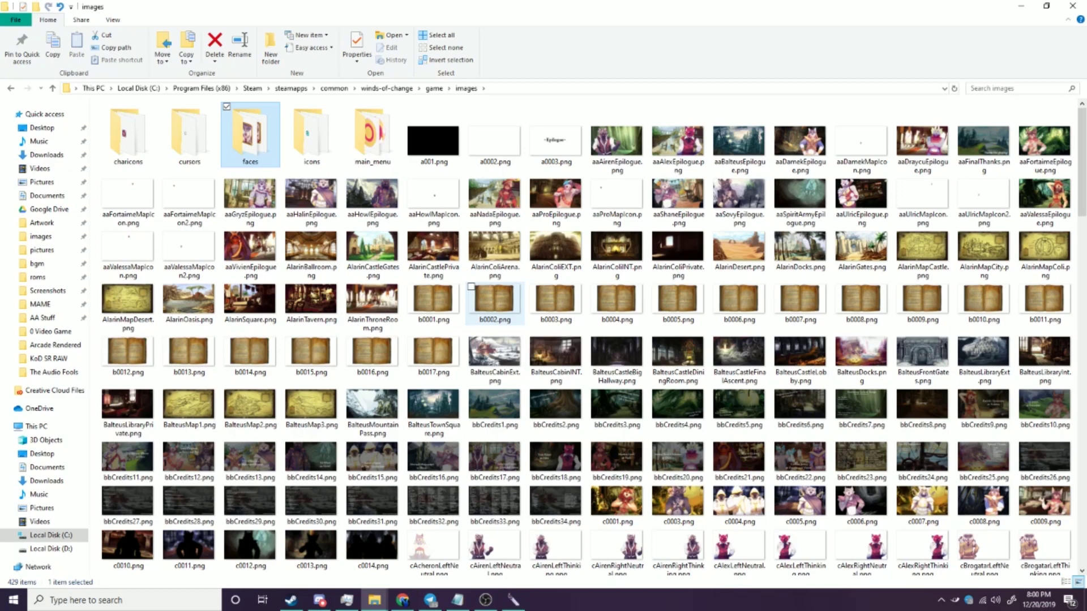
Step: Reopen the faces folder and check the image dimensions of Actor1_0.png in its detailed file properties, leaving them unaltered
double_click(250, 136)
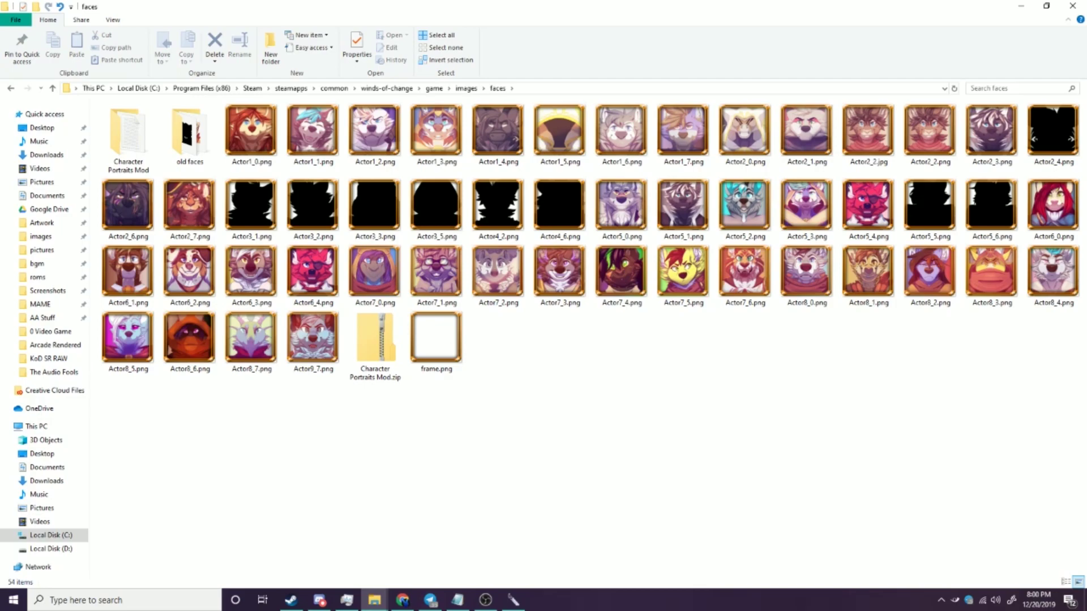
left_click(251, 133)
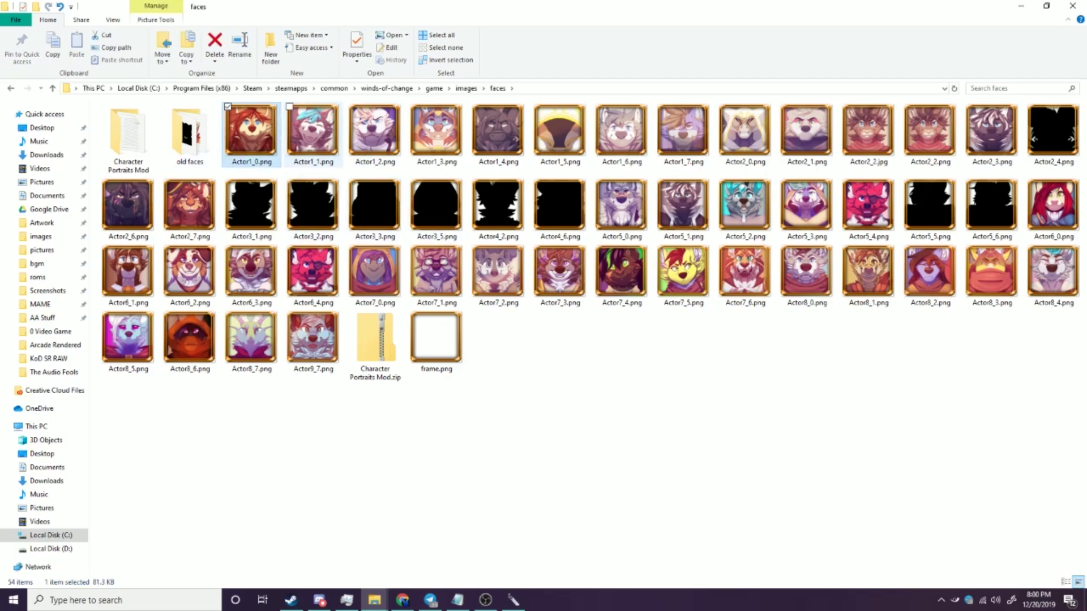
right_click(266, 137)
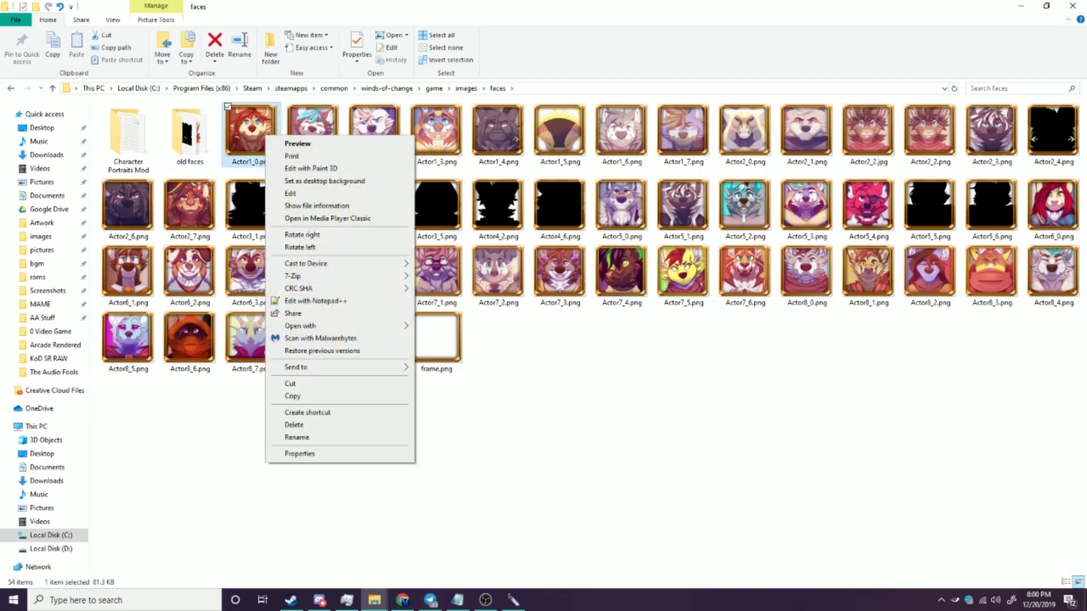
left_click(300, 453)
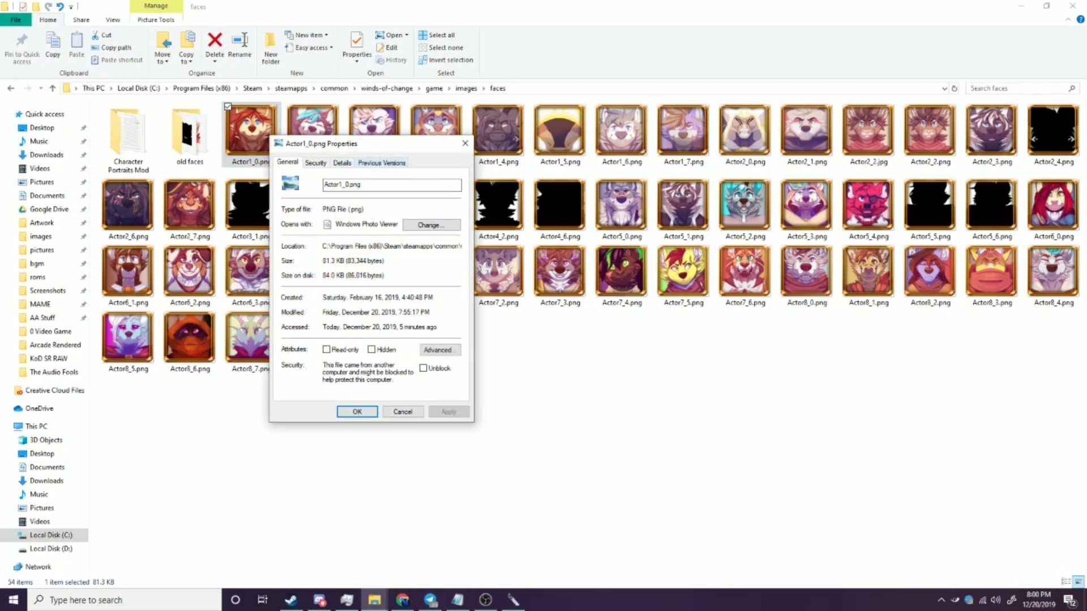
left_click(343, 163)
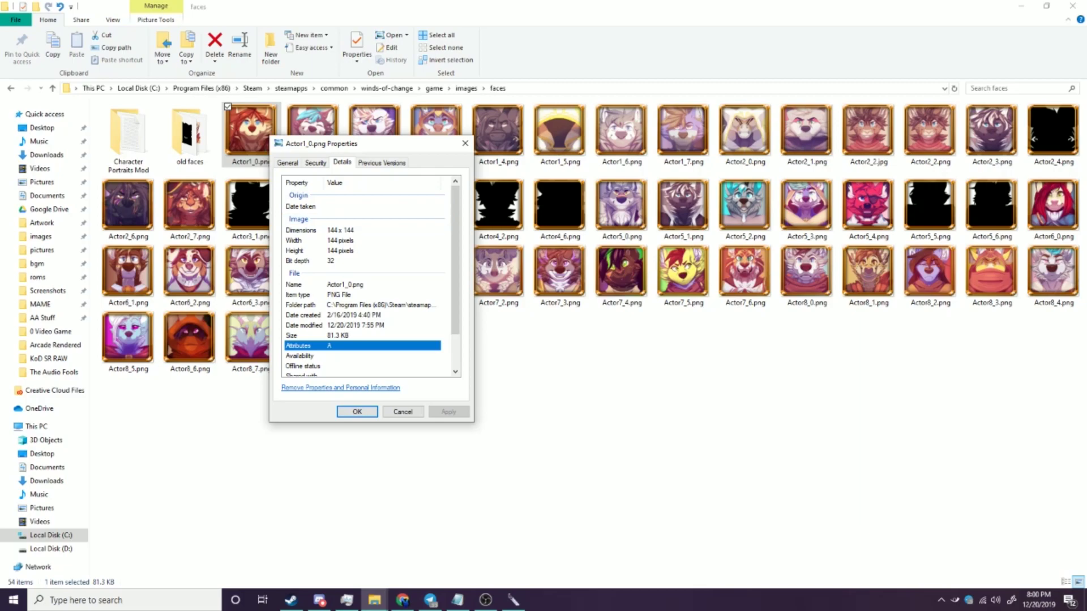
left_click(403, 411)
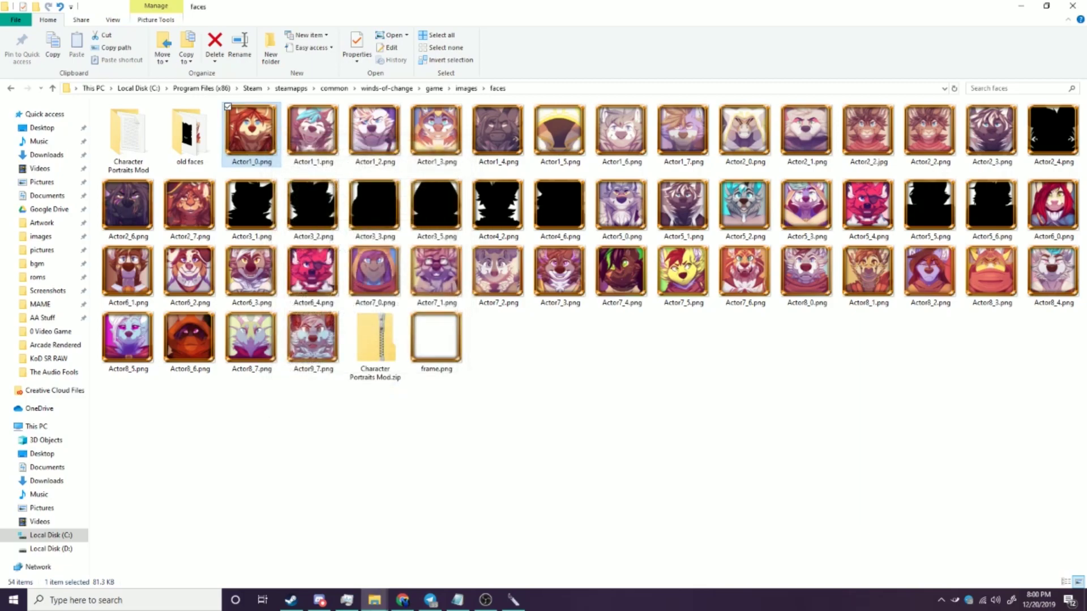